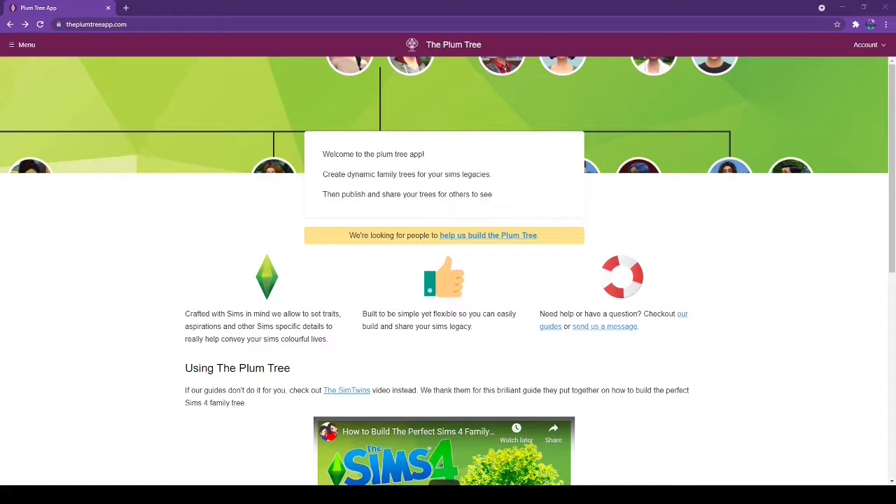
Open the Wilder Family Legacy tree and switch it to preview mode.
click(11, 47)
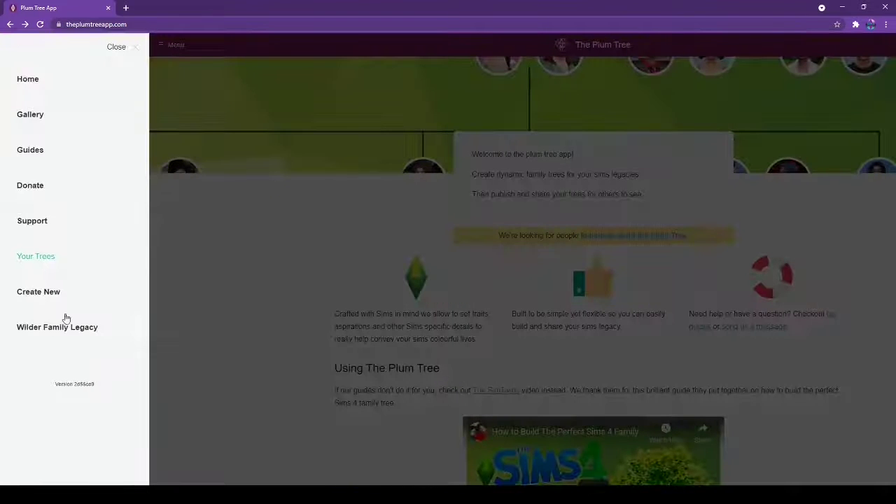
click(53, 330)
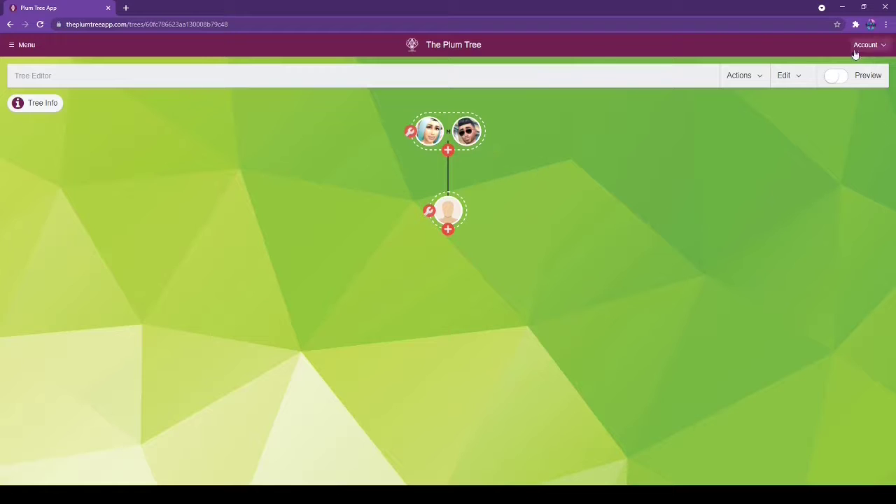
click(833, 77)
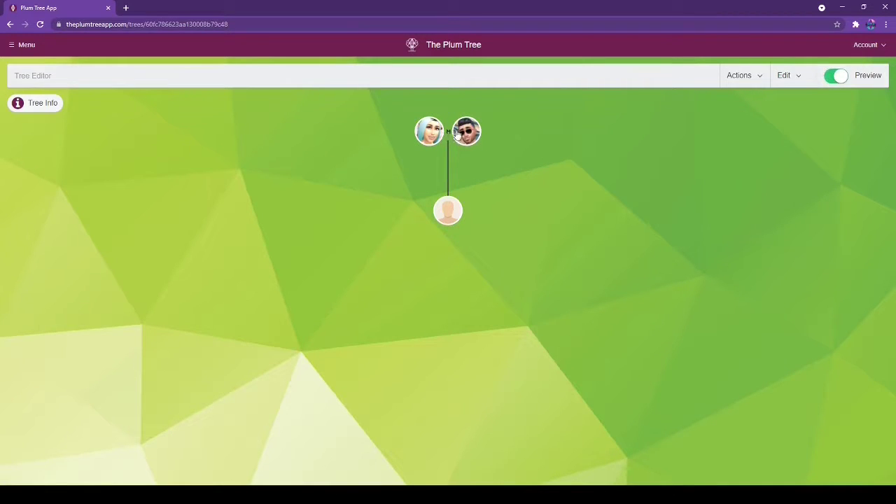
Examine the legacy heir's profile, including the description, traits, aspirations, life state and custom details.
click(428, 137)
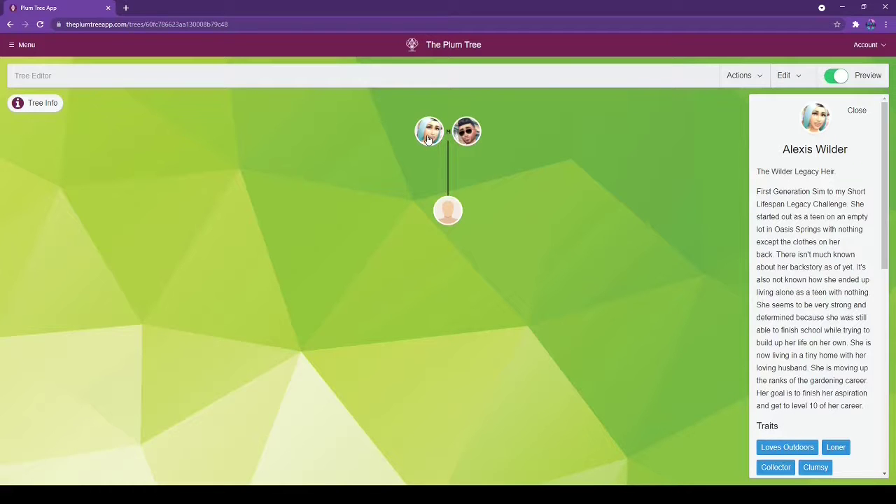
click(474, 139)
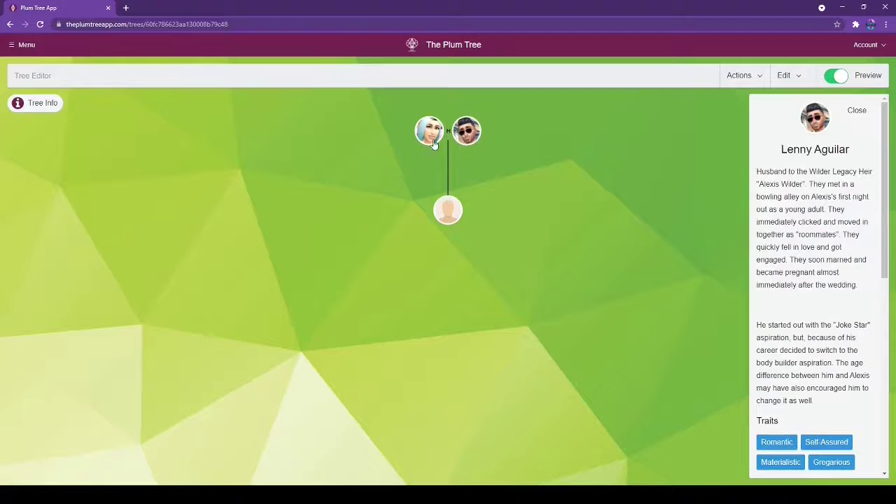
click(433, 126)
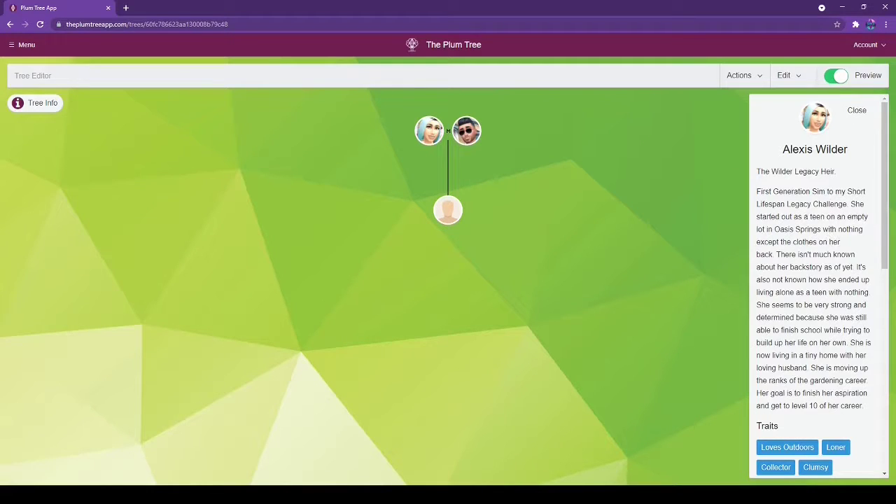
scroll(814, 380, down, 3)
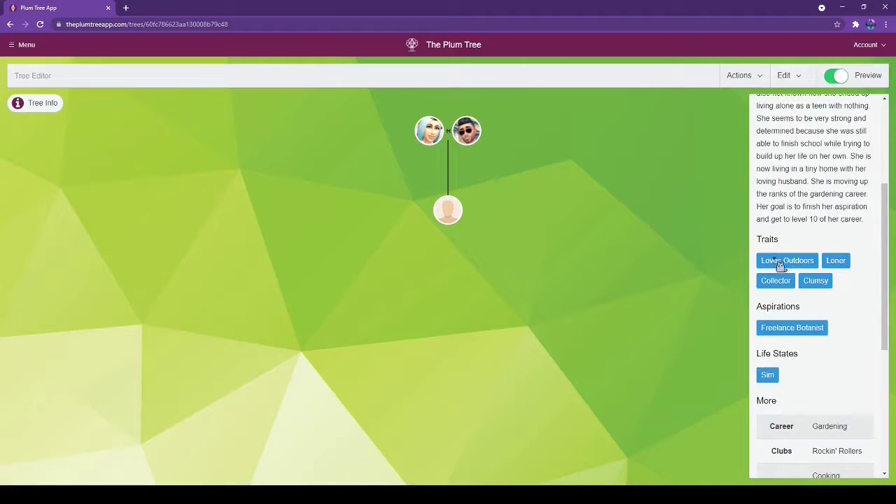
scroll(798, 295, down, 1)
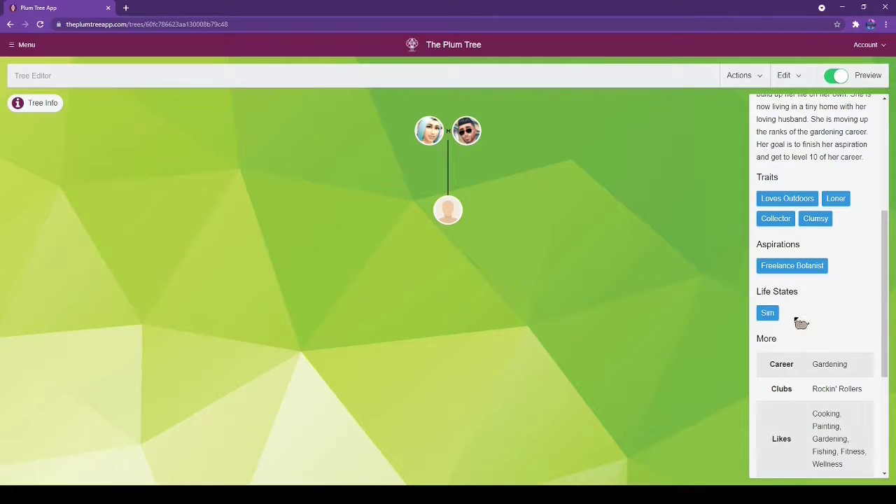
scroll(797, 318, down, 3)
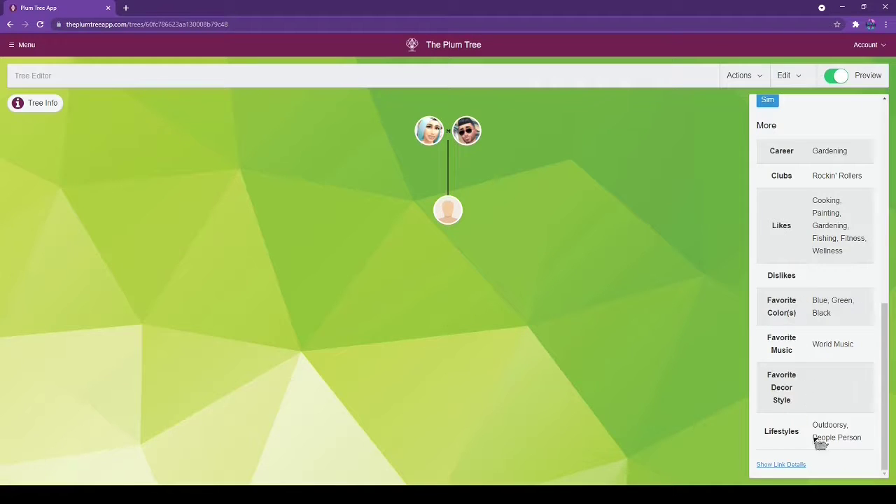
scroll(831, 373, up, 3)
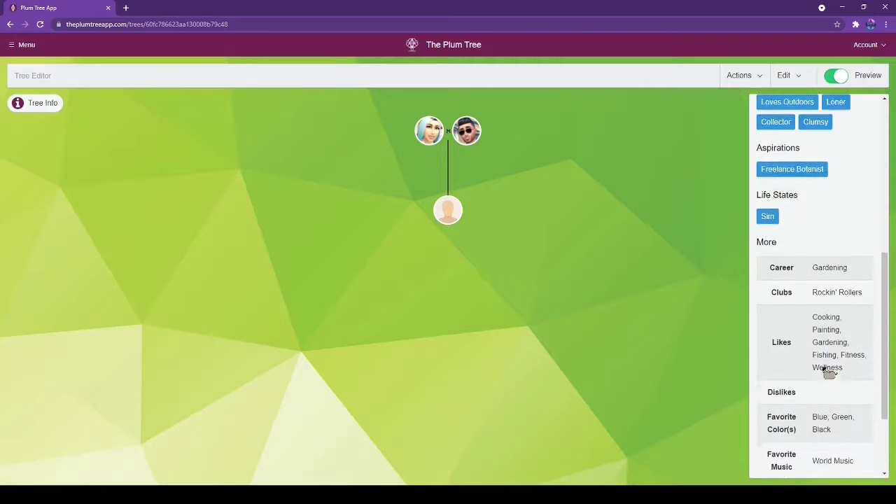
scroll(830, 373, up, 4)
scroll(818, 328, down, 3)
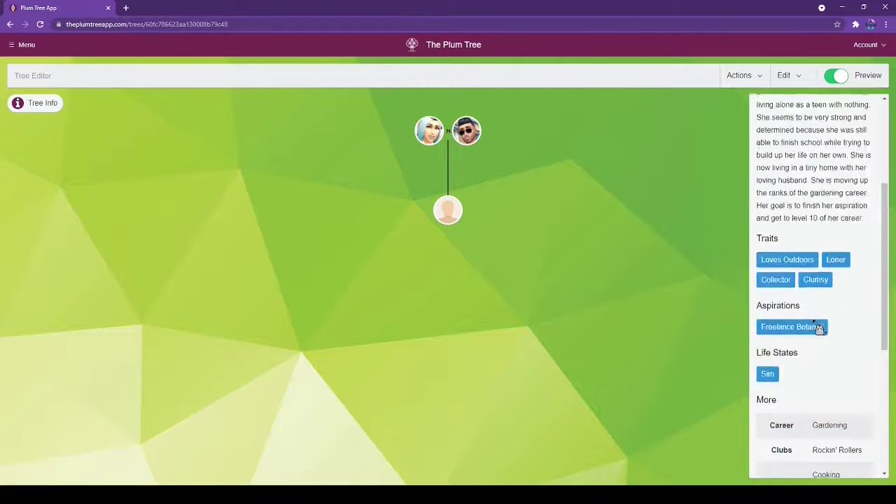
Review the profiles of the heir's husband and of their child in the second generation.
click(464, 132)
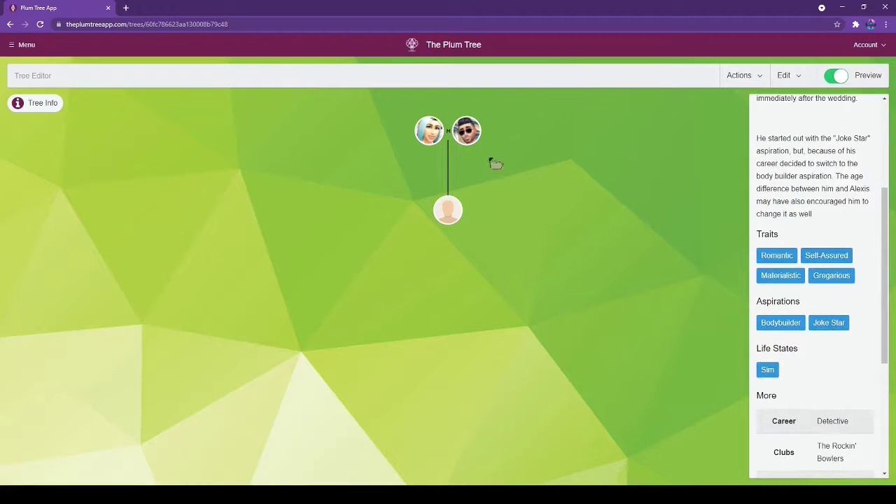
scroll(857, 364, up, 3)
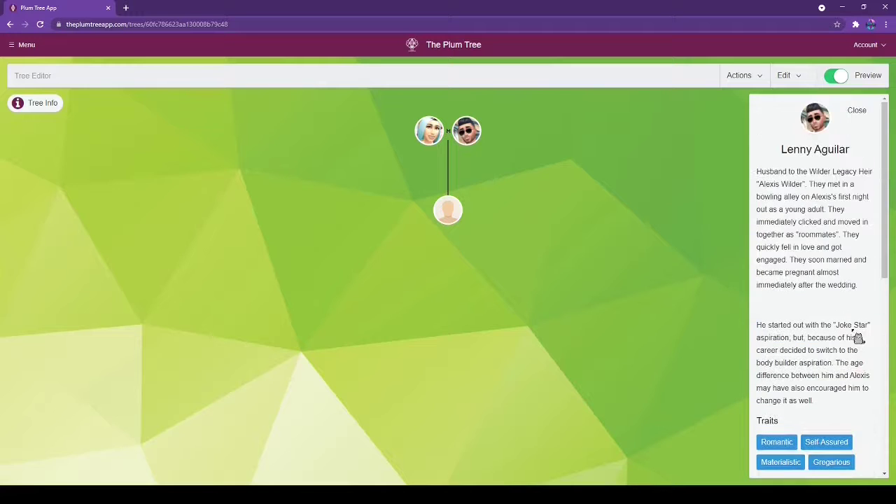
scroll(836, 231, down, 6)
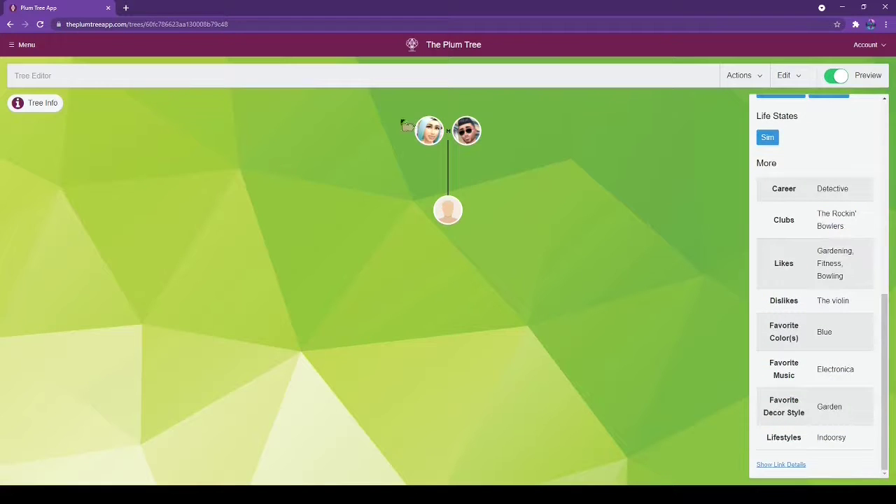
click(450, 211)
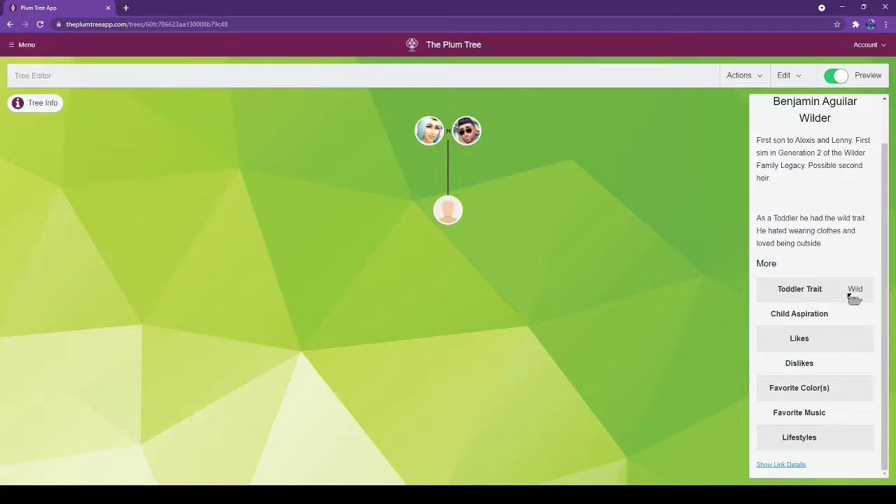
scroll(802, 119, up, 2)
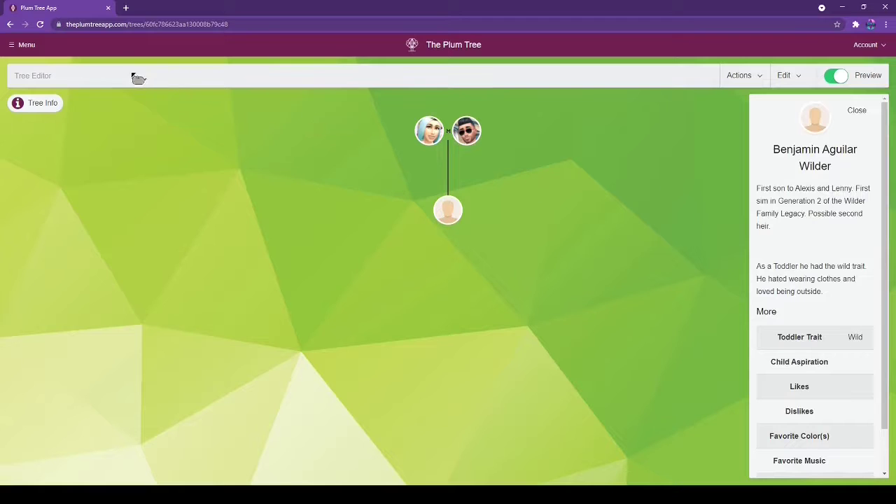
Leave preview mode and open the child's record for editing.
click(857, 112)
click(836, 76)
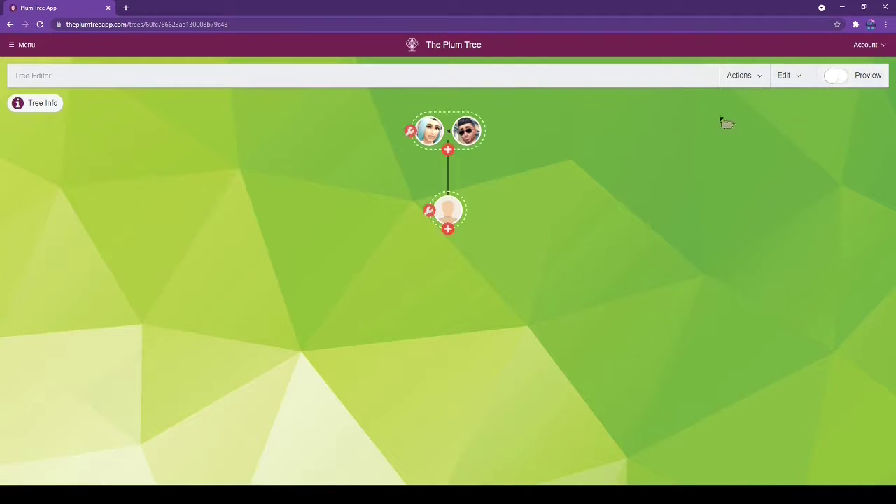
click(449, 212)
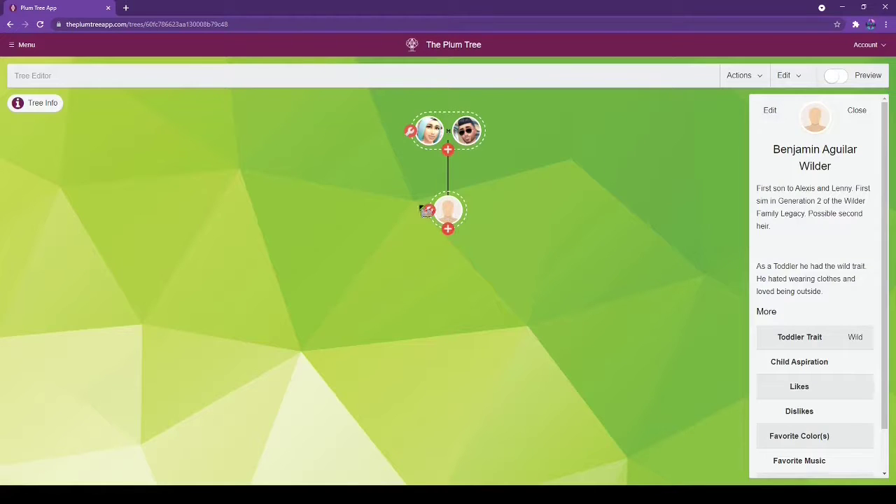
click(857, 112)
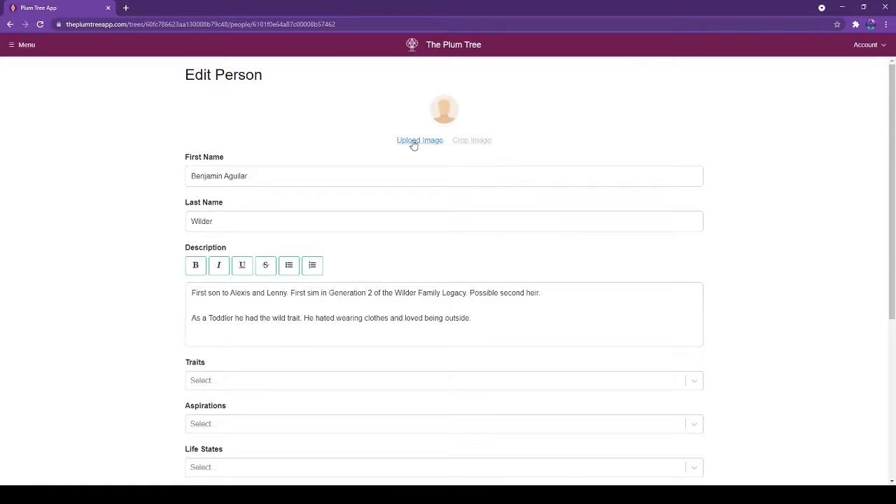
Upload the full-body sim picture as the child's portrait and crop it to a square around the face.
click(413, 143)
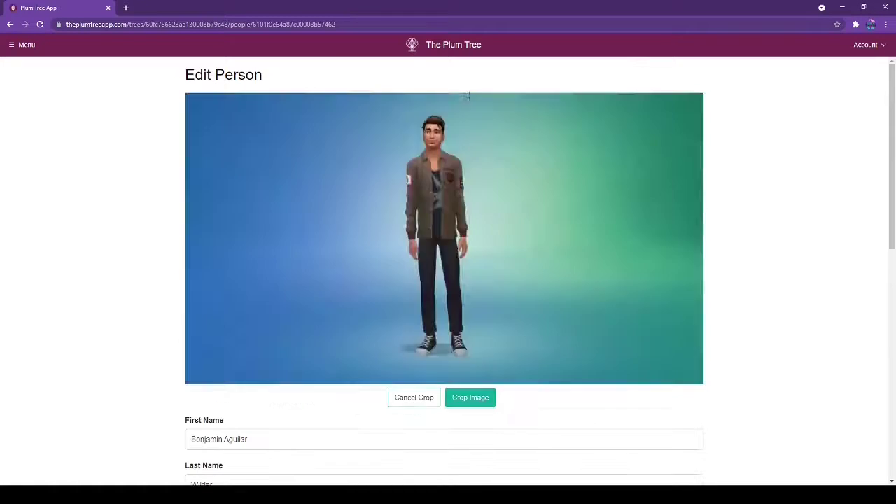
drag(469, 96, 452, 126)
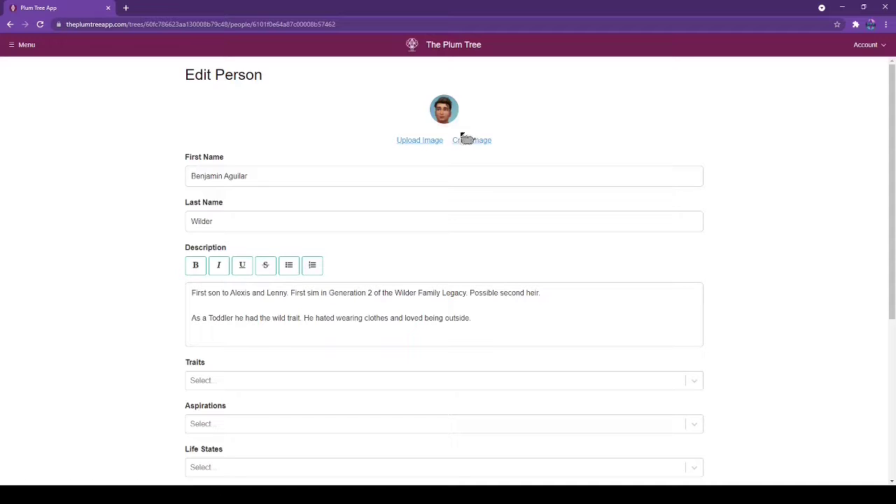
click(470, 397)
click(477, 145)
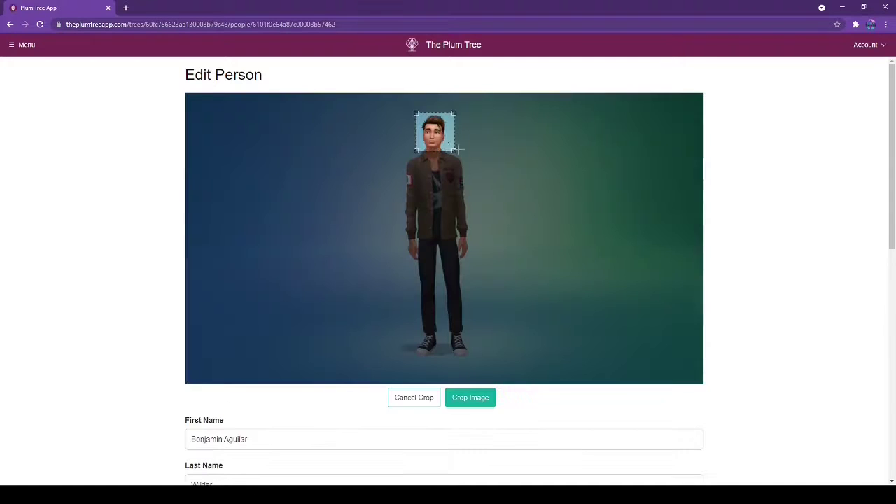
click(490, 401)
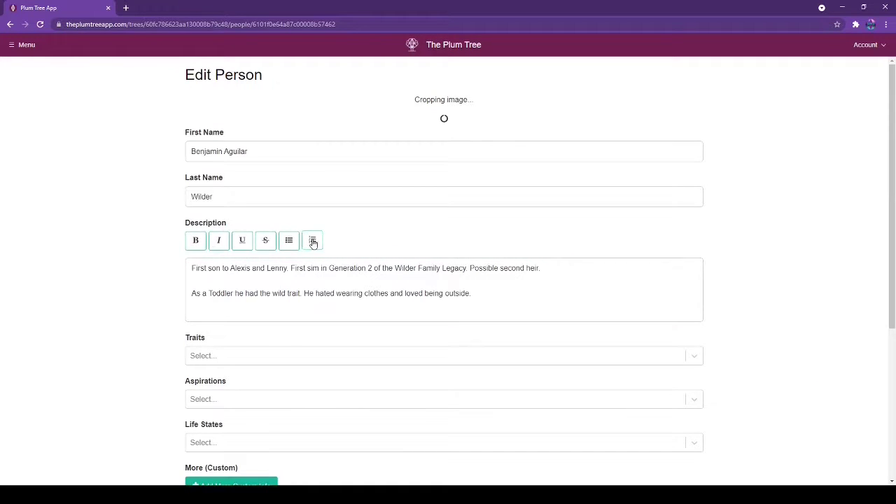
Add the traits Active and Bro to the child's record.
click(693, 356)
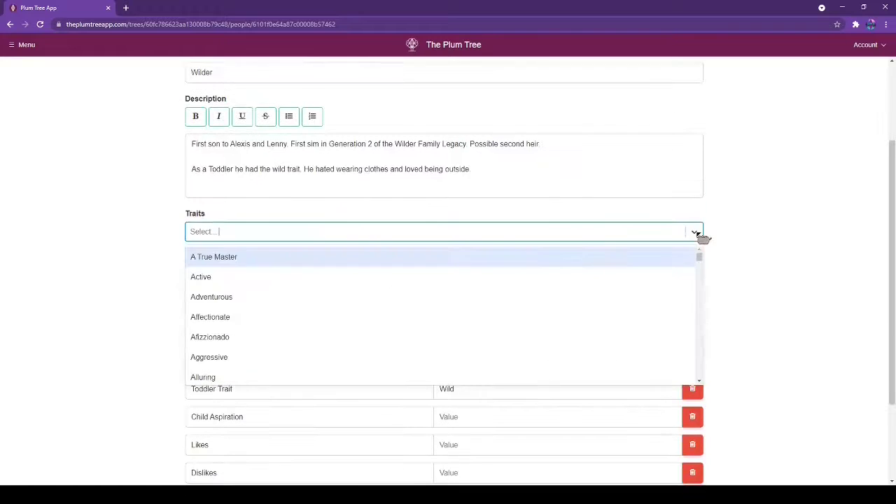
click(319, 280)
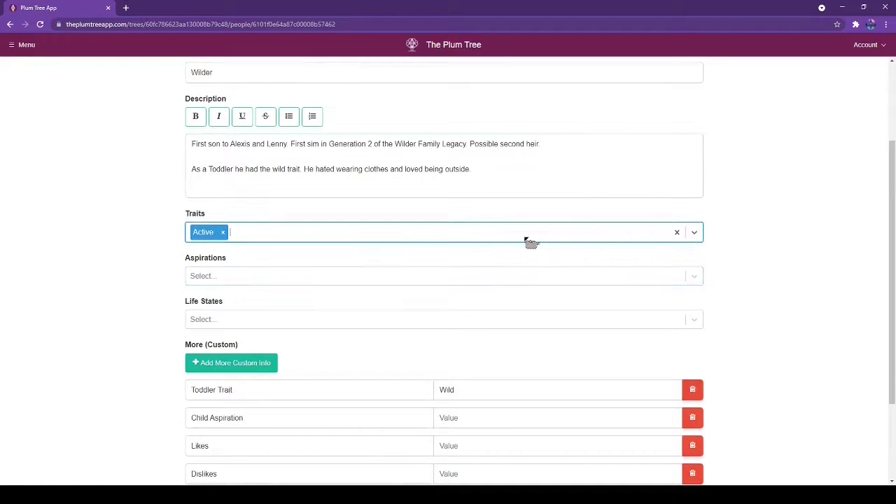
text(Bro)
key(Return)
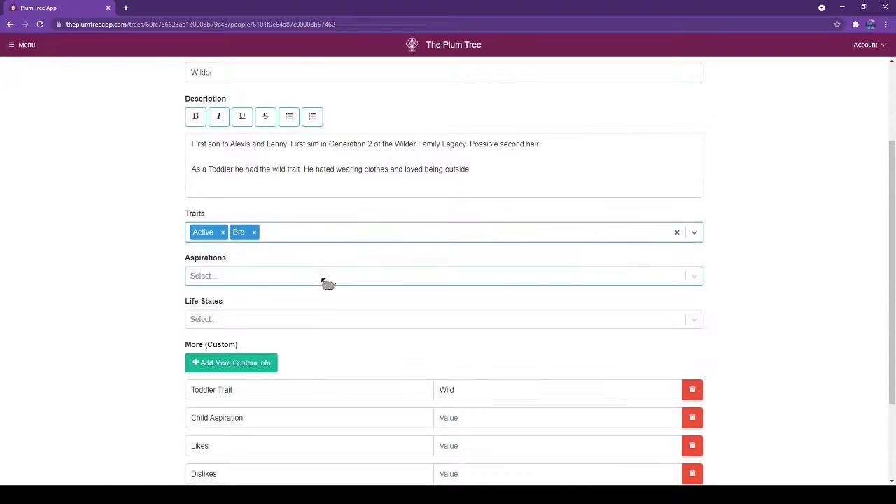
Choose Bodybuilder as the child's aspiration.
click(329, 281)
scroll(343, 322, down, 5)
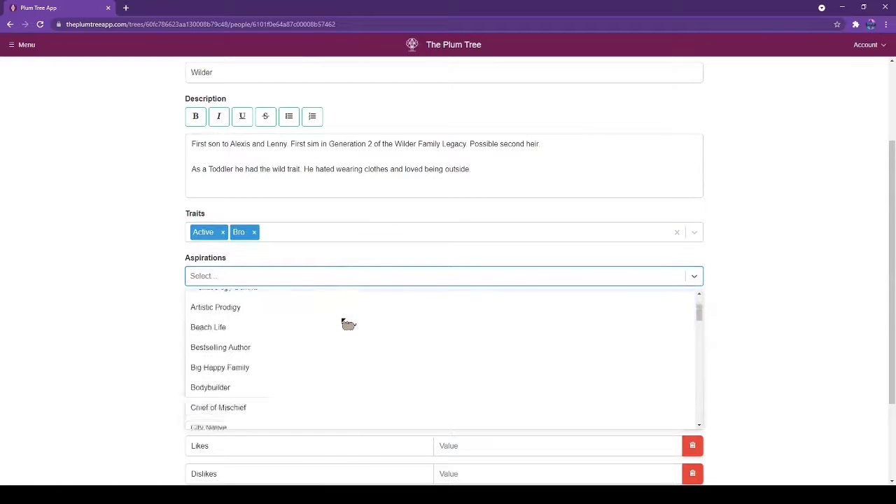
scroll(350, 323, down, 5)
scroll(349, 324, up, 10)
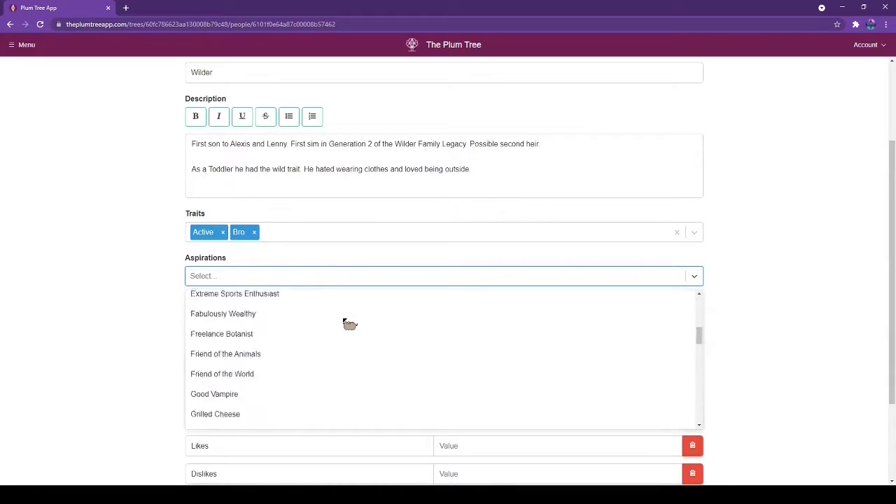
scroll(346, 350, down, 1)
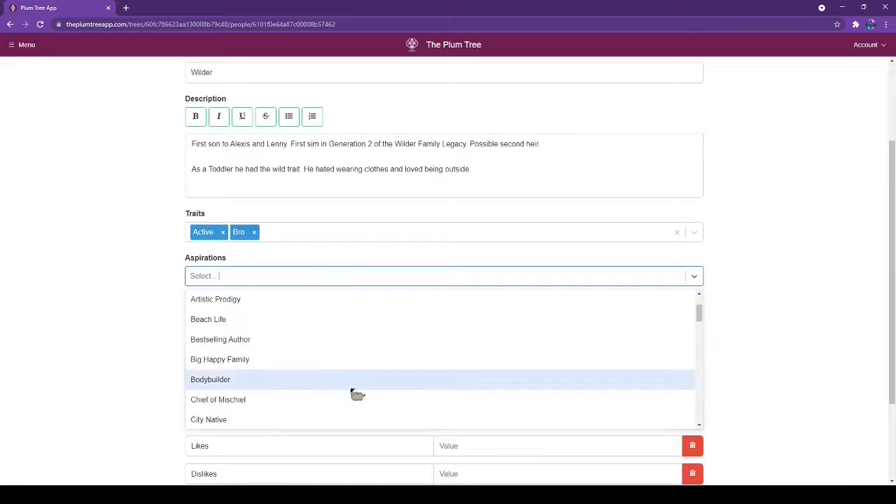
click(352, 384)
Set the child's life state to Sim.
click(601, 326)
scroll(266, 364, down, 3)
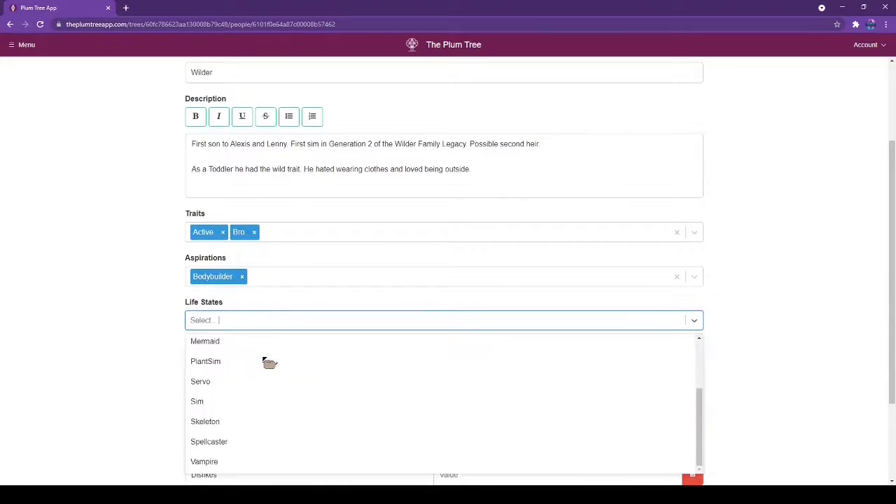
scroll(460, 446, up, 4)
scroll(314, 352, down, 3)
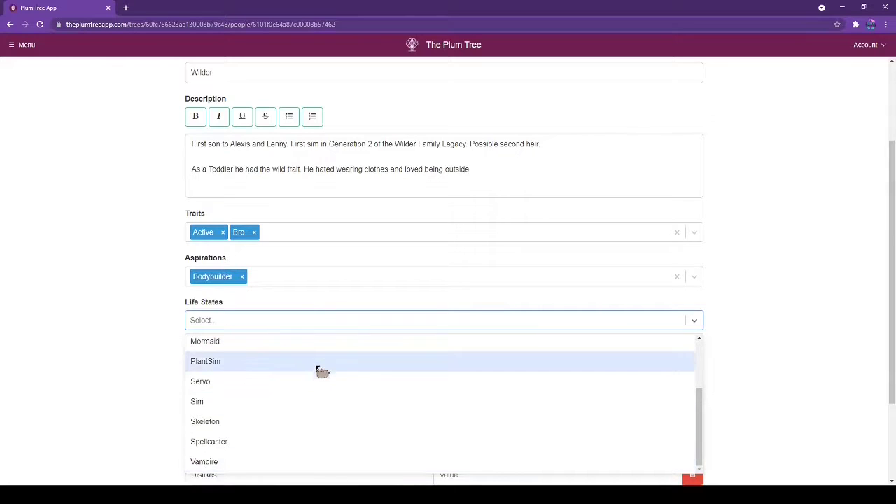
scroll(313, 370, up, 2)
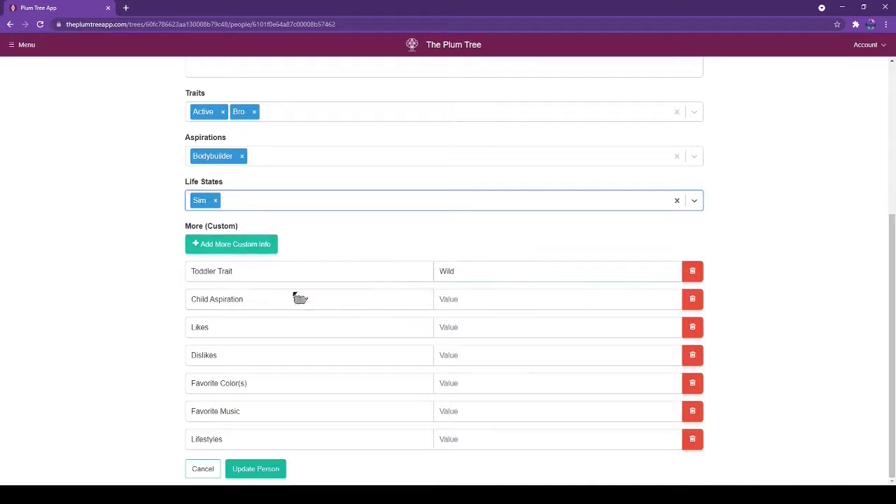
Fill in the custom info with Rambunctious Scamp as the child aspiration and Fitness, Video Gaming as the likes.
click(512, 307)
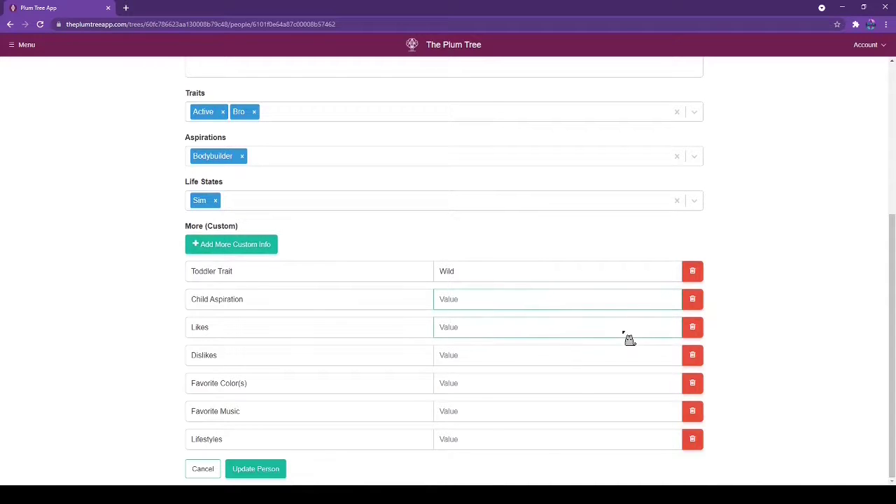
text(Rambunctious Scamp)
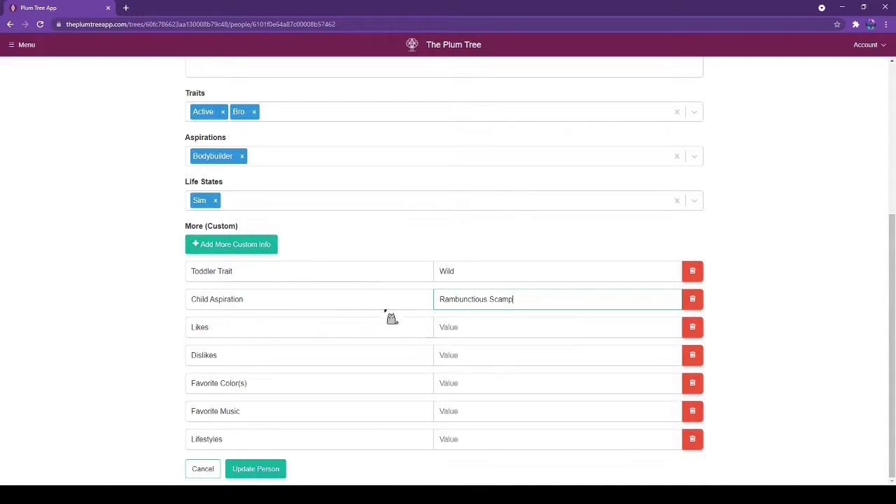
click(525, 331)
click(603, 357)
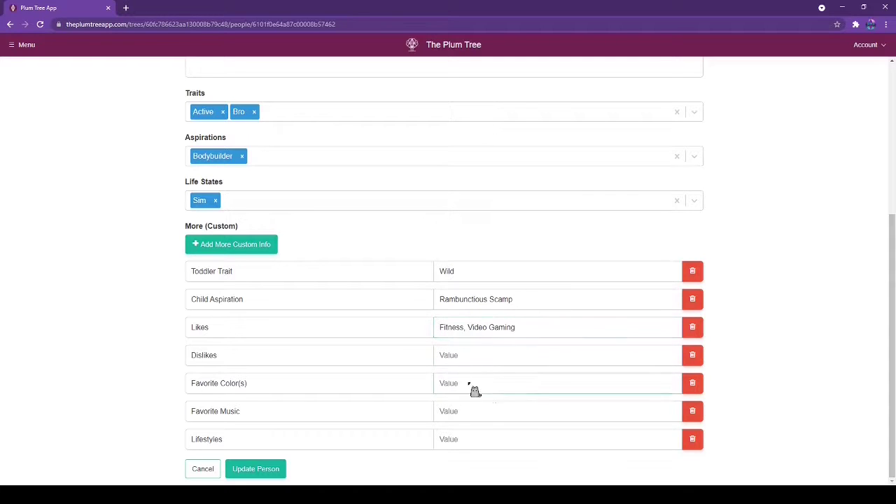
Leave the remaining custom info values blank and save the child's updated record.
click(446, 460)
click(466, 441)
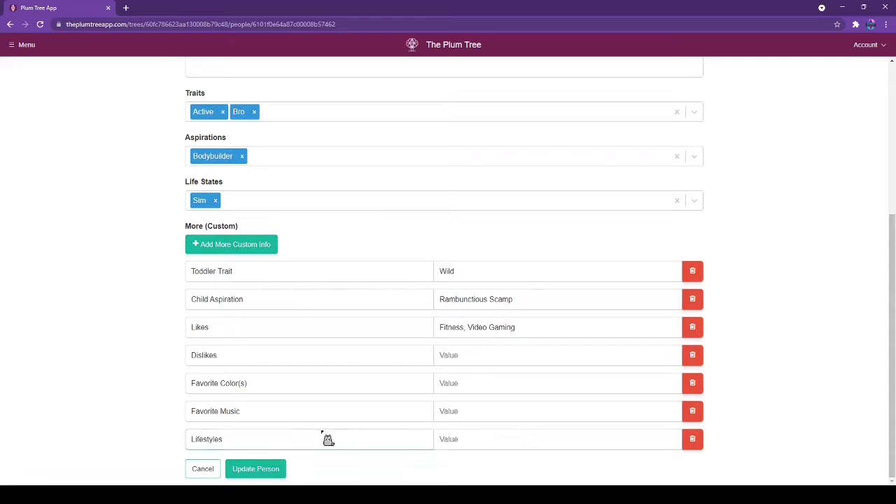
click(257, 470)
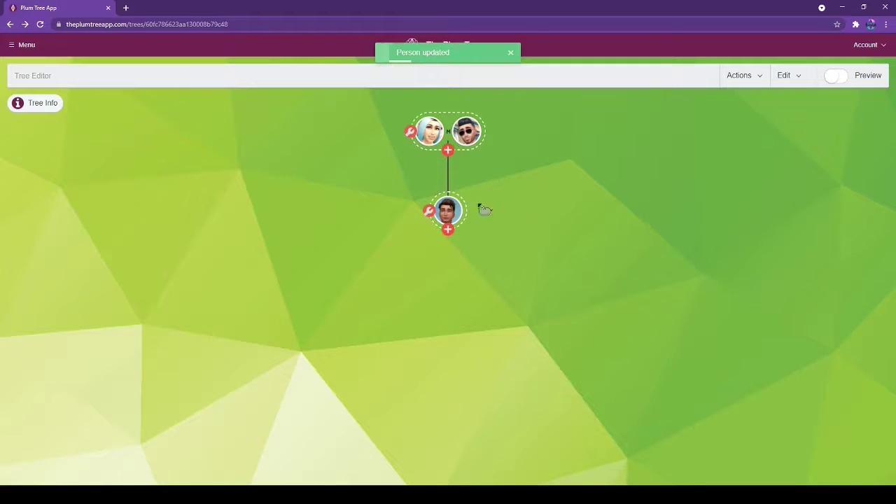
Add an empty second child node under the parent couple and delete it.
click(448, 151)
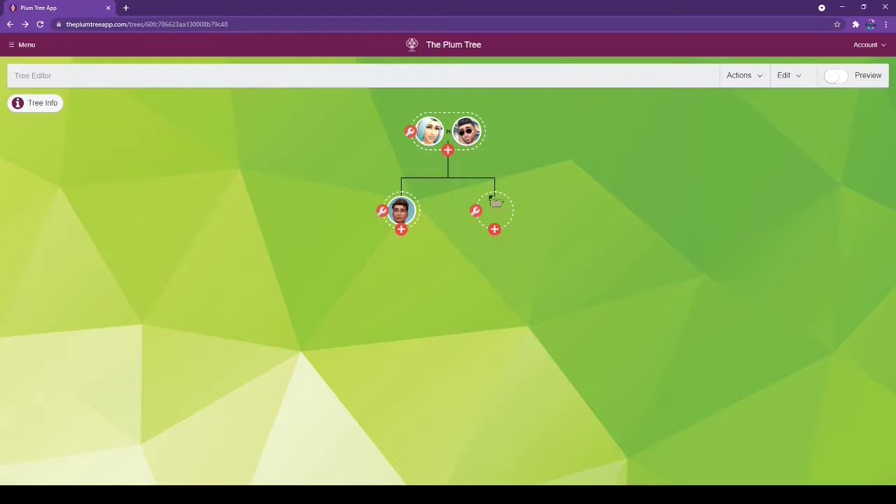
click(476, 211)
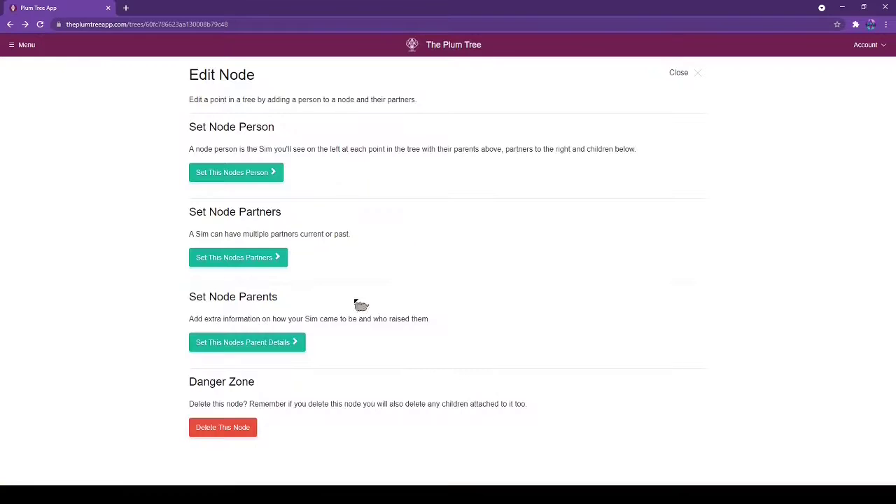
click(228, 426)
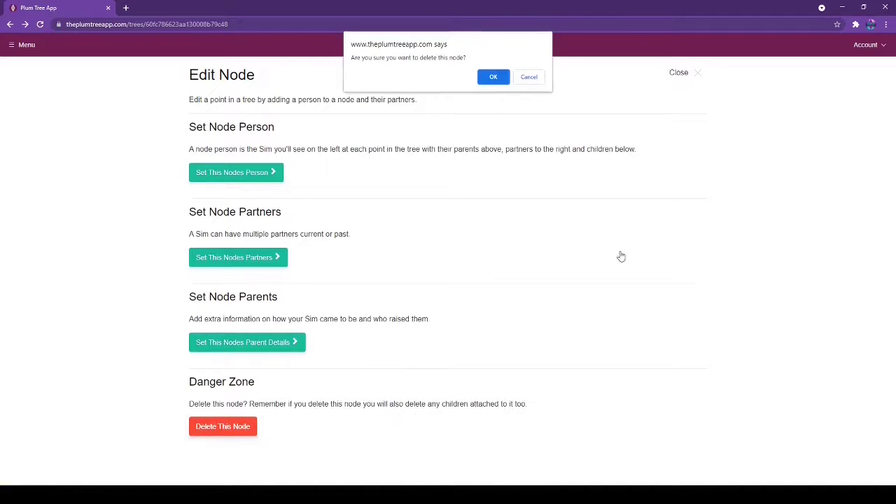
click(500, 82)
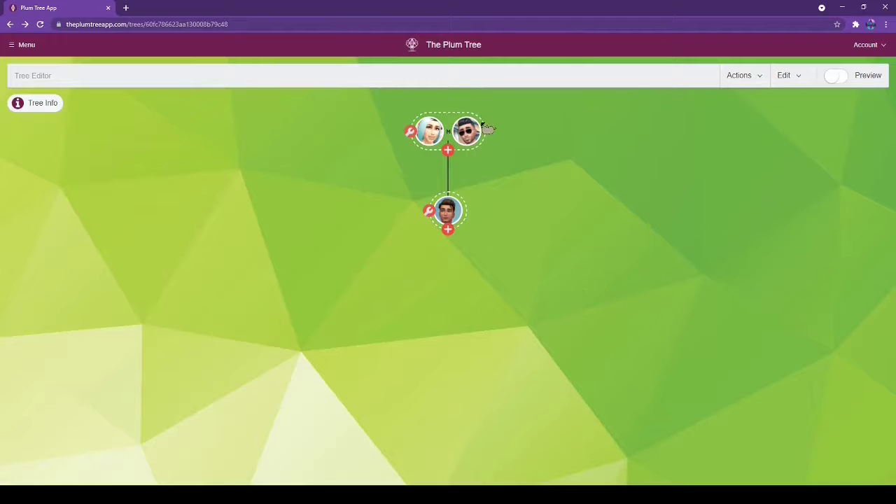
Add another empty child node under the parent couple, view its editing options, and close them without assigning a person.
click(448, 152)
click(278, 181)
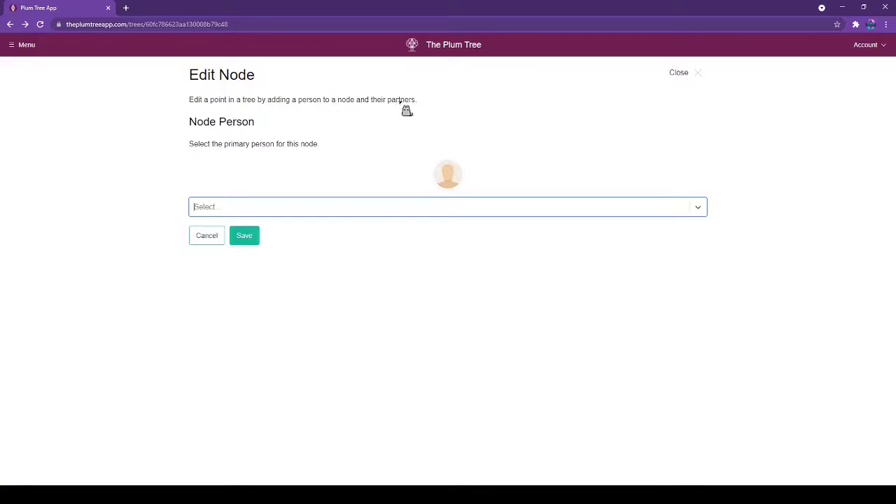
click(207, 238)
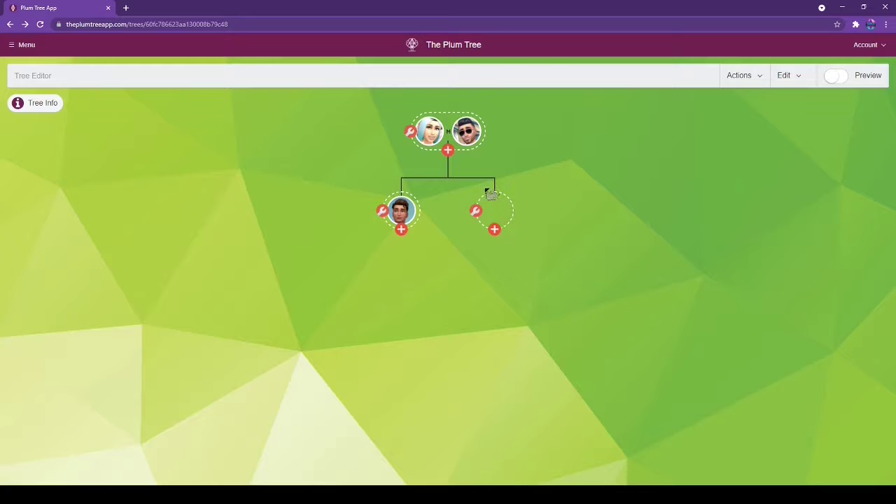
click(476, 210)
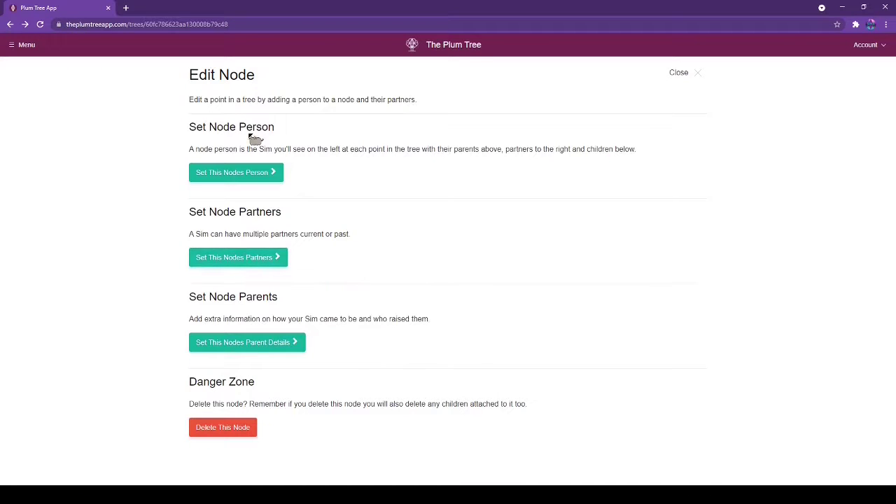
click(678, 73)
Start a new person record for the second child from the tree's people list and enter her first and last name.
mouse_move(795, 75)
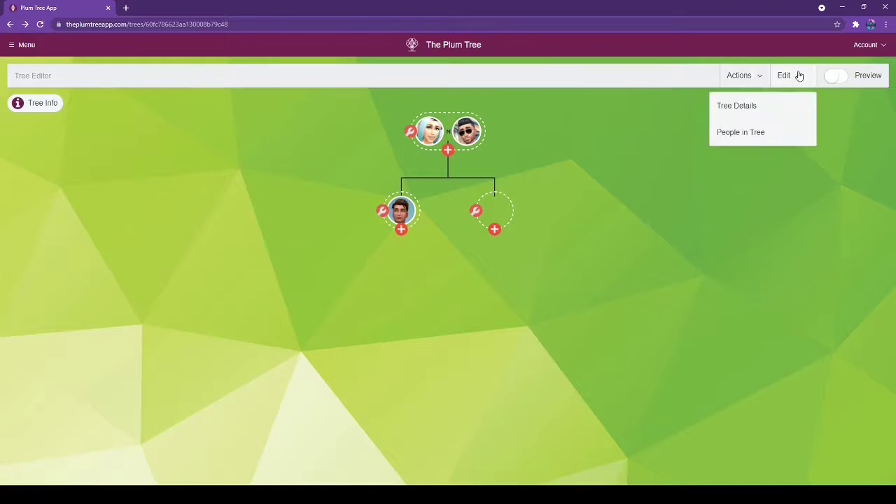
click(760, 138)
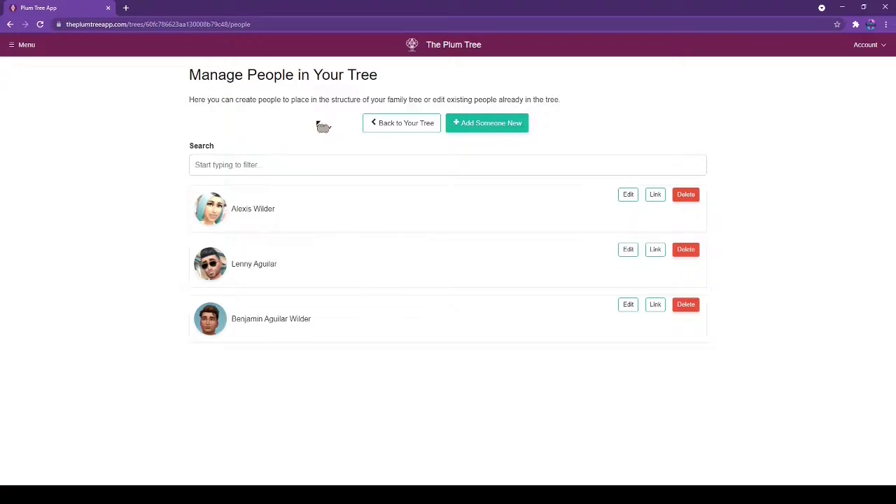
click(482, 134)
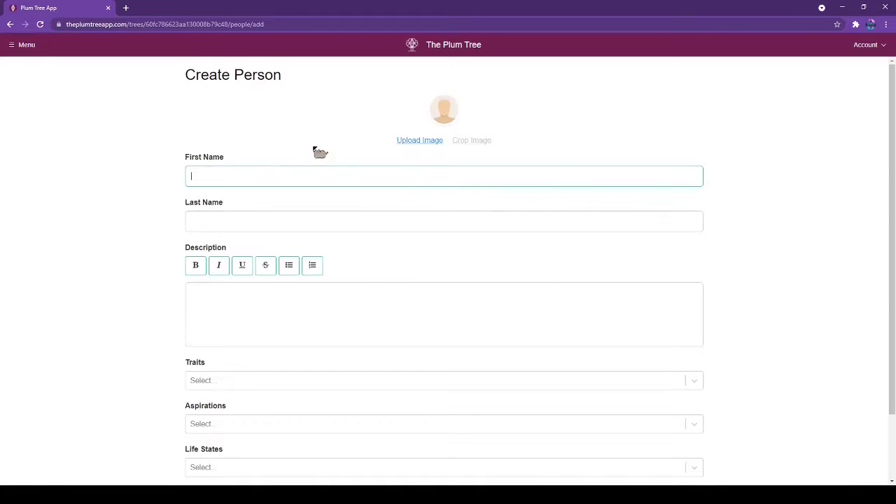
text(Charlie)
key(Tab)
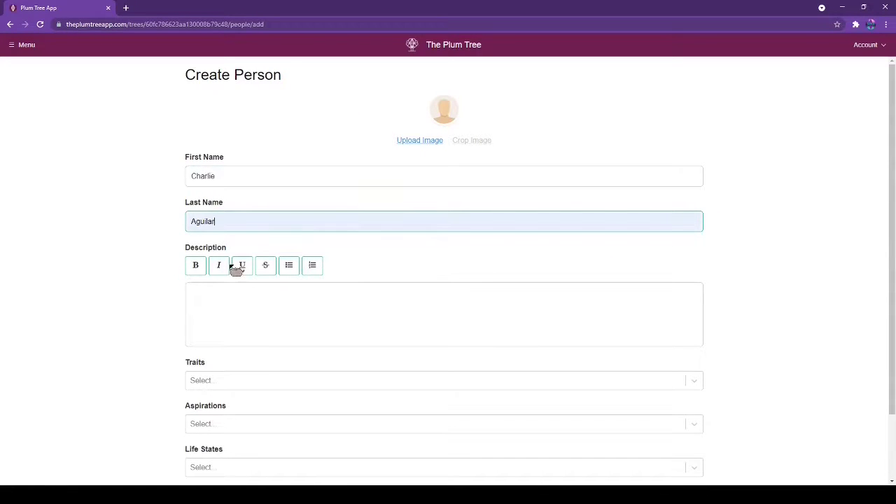
text(-Wilson)
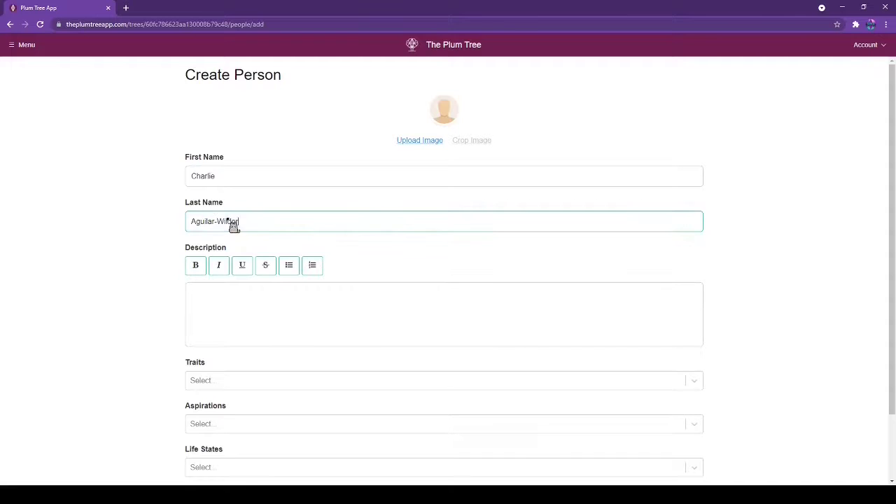
Describe the new person as the second child and first daughter of the couple, including both parents' first names.
click(404, 306)
text(S)
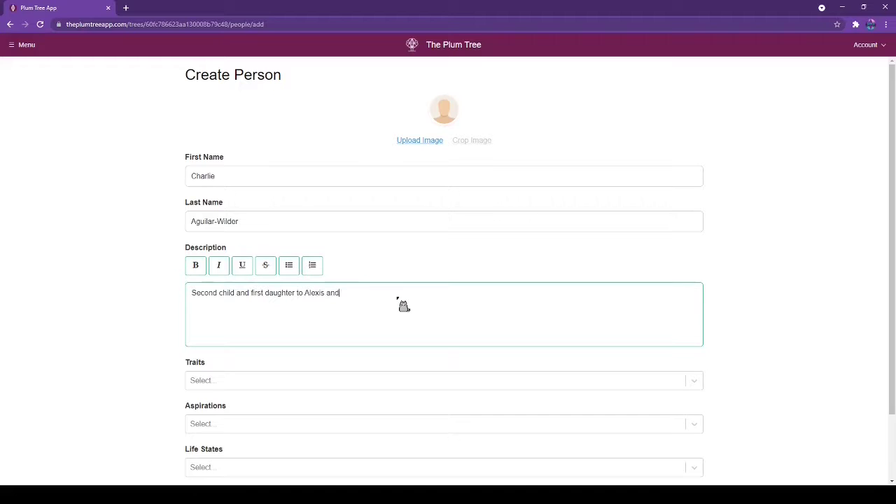
text(ny.)
scroll(404, 306, down, 2)
click(306, 304)
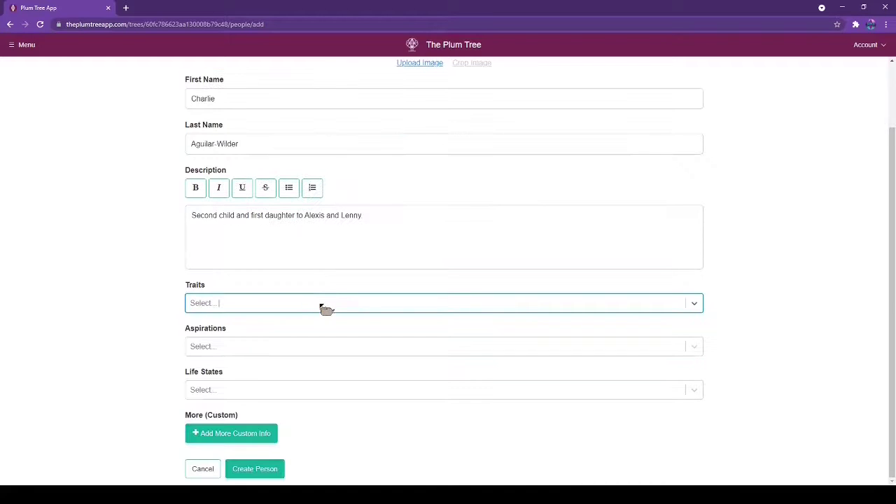
Add a custom info entry named Toddler Trait with the value Silly.
click(214, 435)
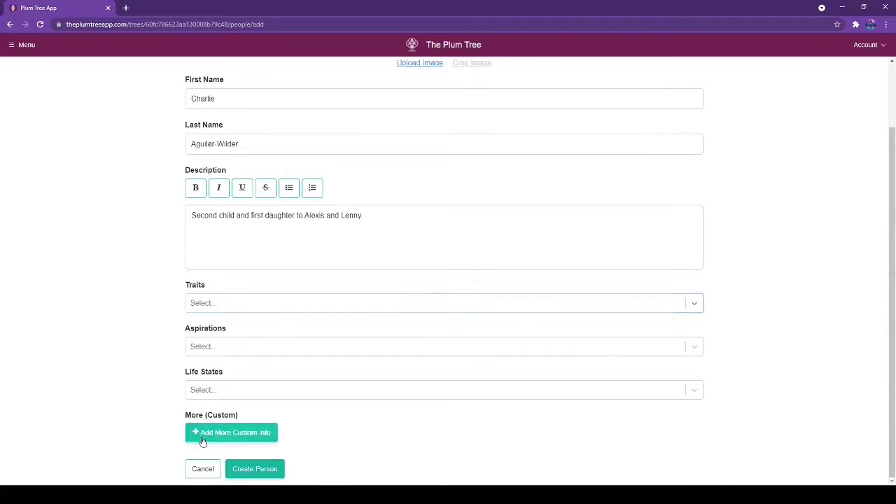
click(235, 465)
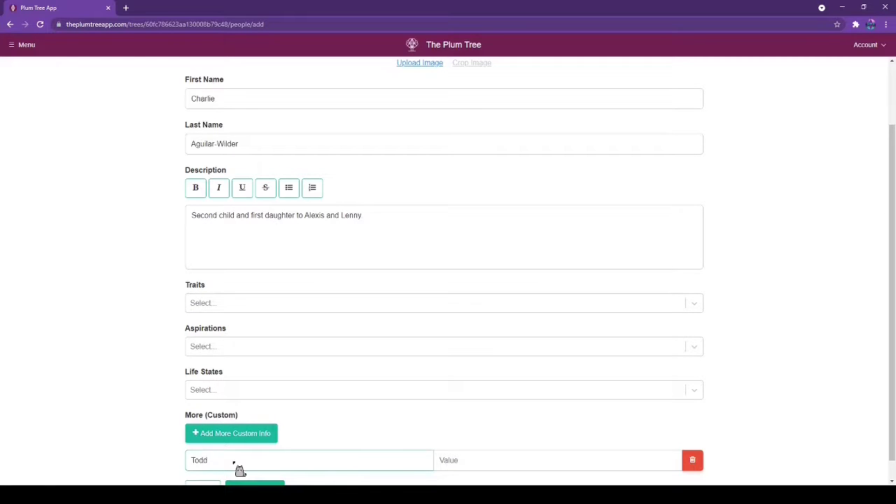
text(Todd)
click(234, 437)
click(499, 465)
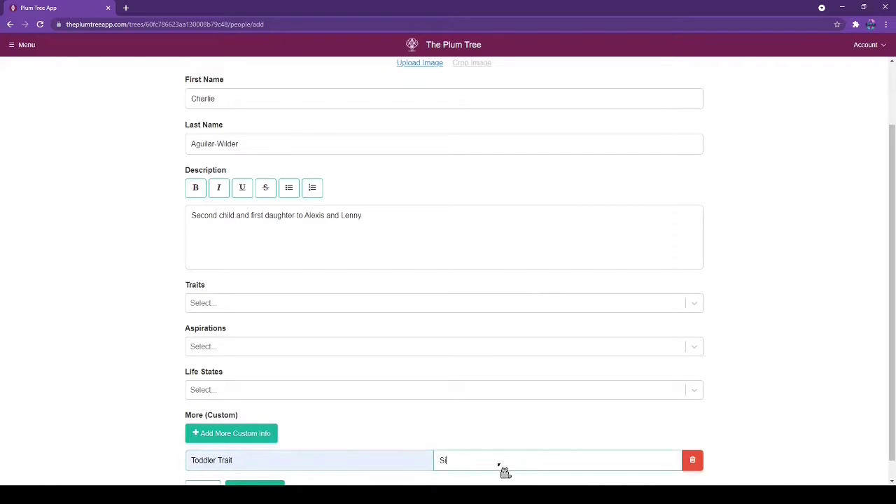
text(Silly)
scroll(505, 472, down, 1)
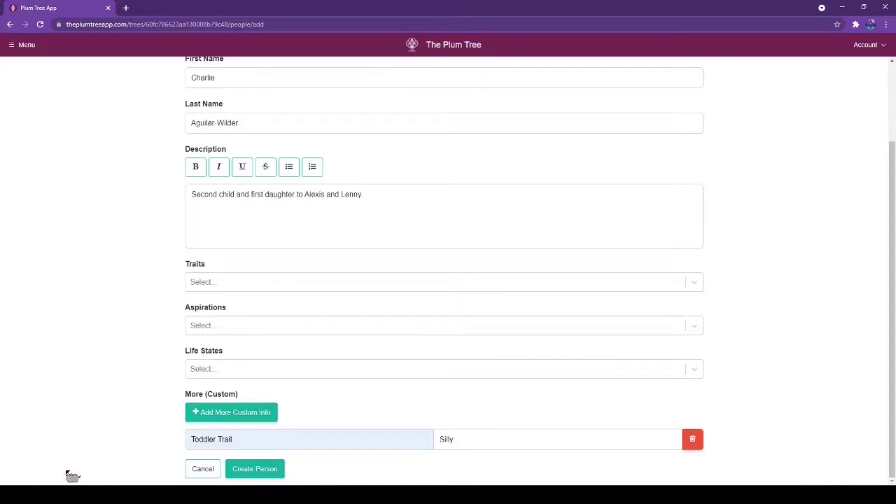
Add a second custom info entry named Child Aspiration and leave its value blank.
click(245, 413)
click(241, 470)
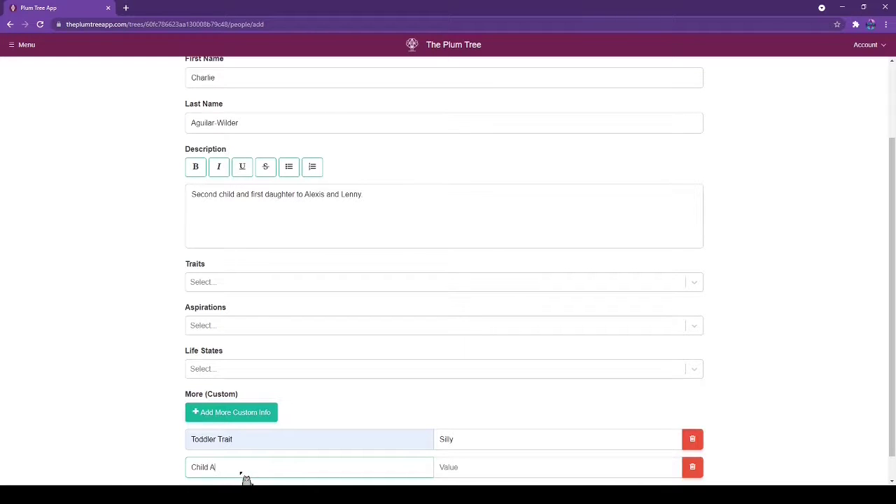
text(Child Aspiration)
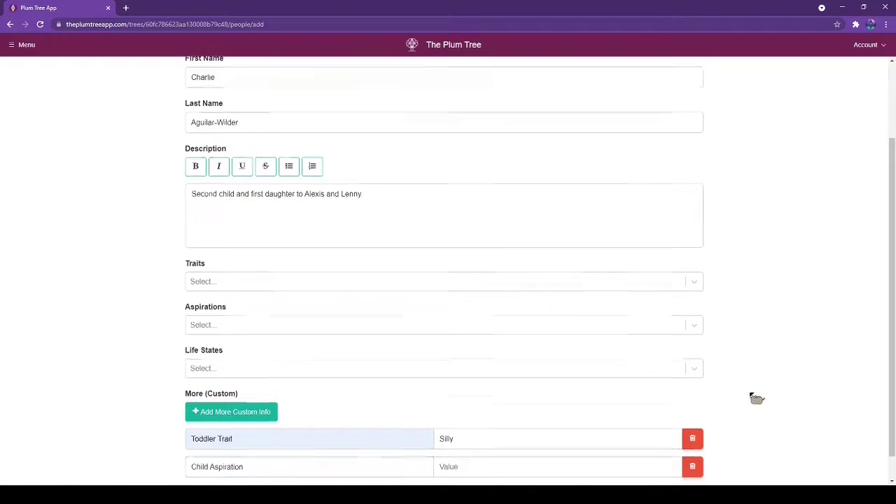
Upload the toddler's image, crop it to her head as the portrait, and create the person.
scroll(756, 398, up, 3)
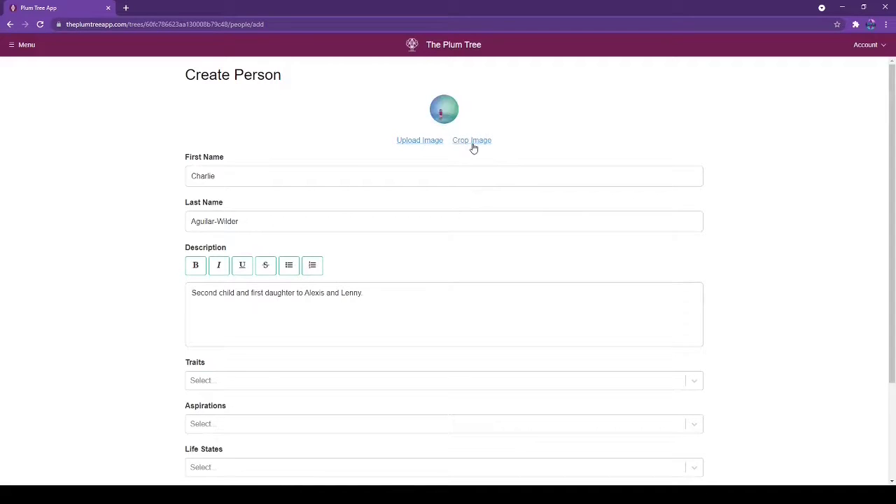
click(472, 142)
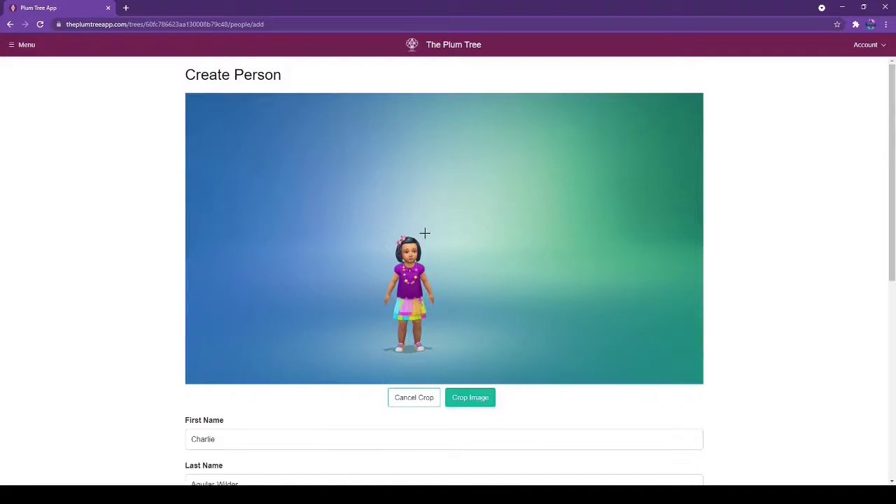
drag(426, 233, 392, 278)
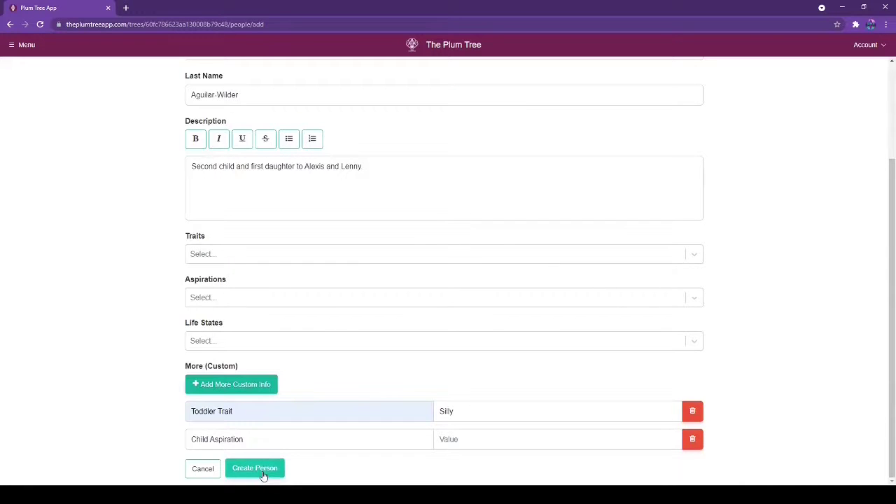
click(264, 476)
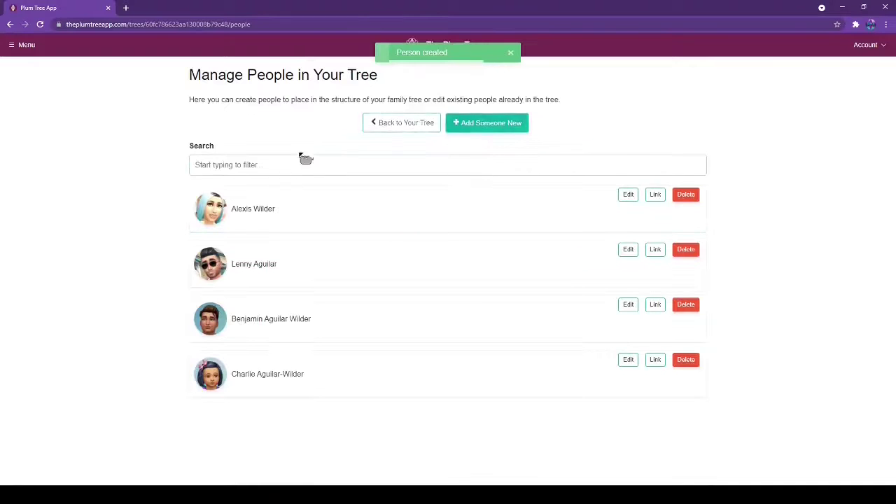
Return to the family tree and delete the empty second child node.
click(393, 129)
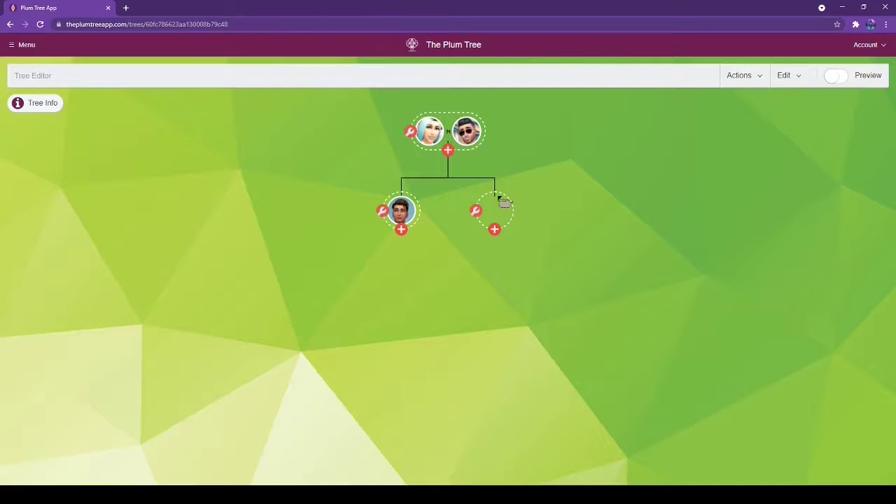
click(505, 203)
click(222, 428)
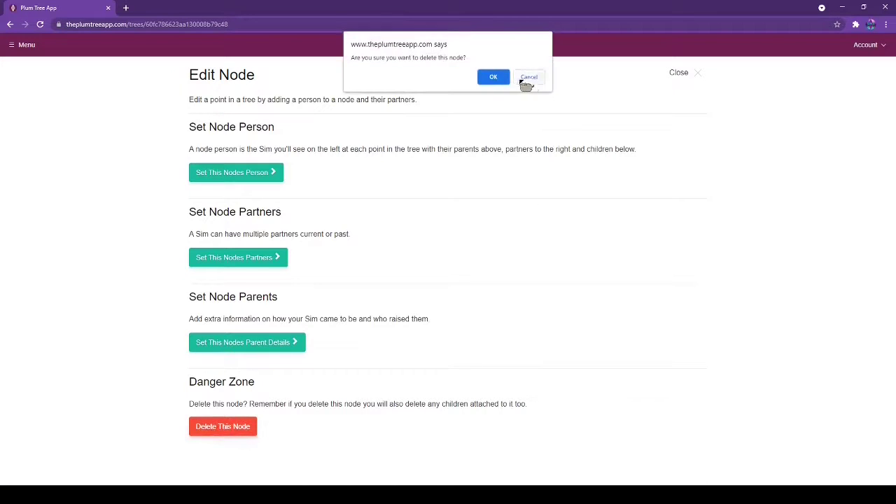
click(496, 78)
Open the tree's people list and view the link option for the new daughter's record.
click(783, 76)
click(744, 133)
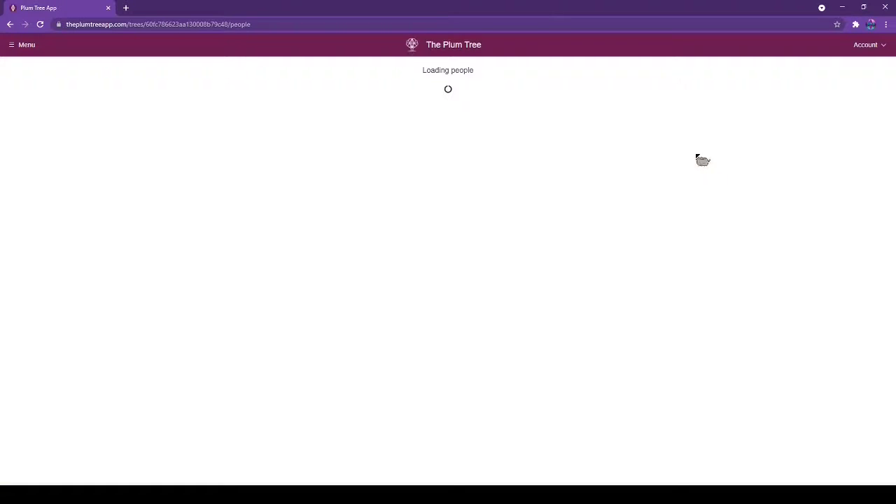
click(655, 360)
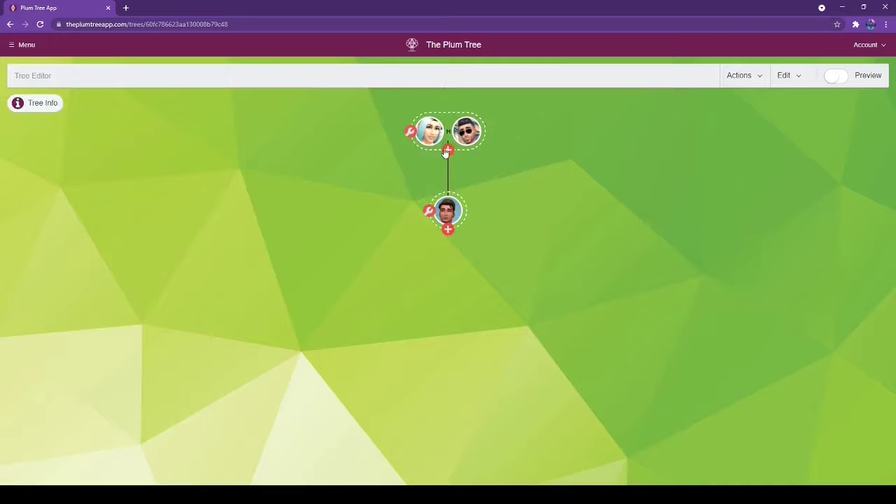
Add a second child node under the parent couple and assign the new daughter as its person.
click(448, 152)
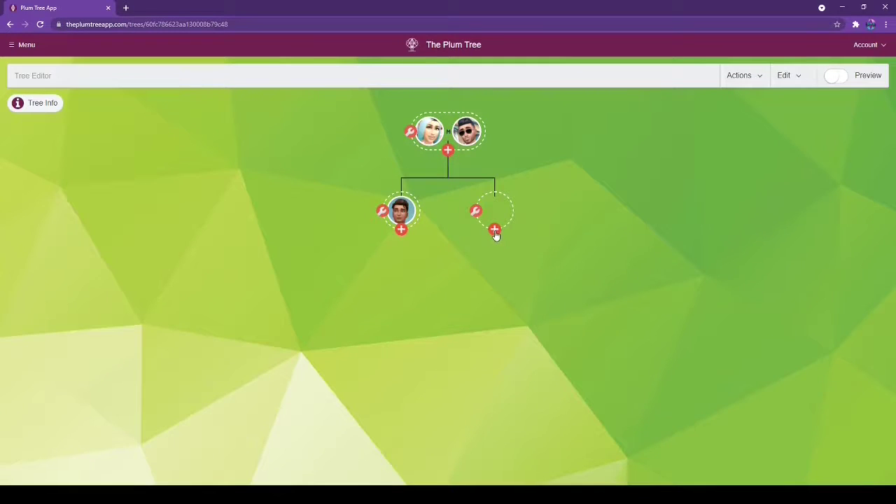
click(494, 231)
click(244, 175)
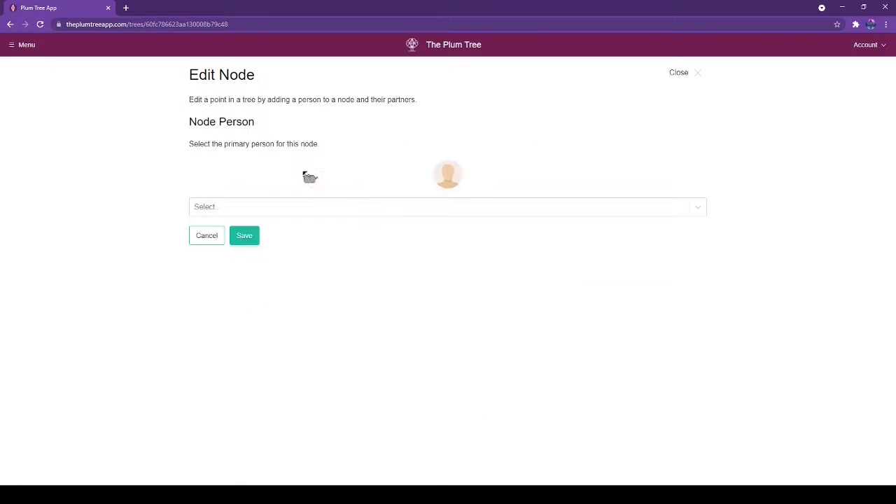
click(464, 208)
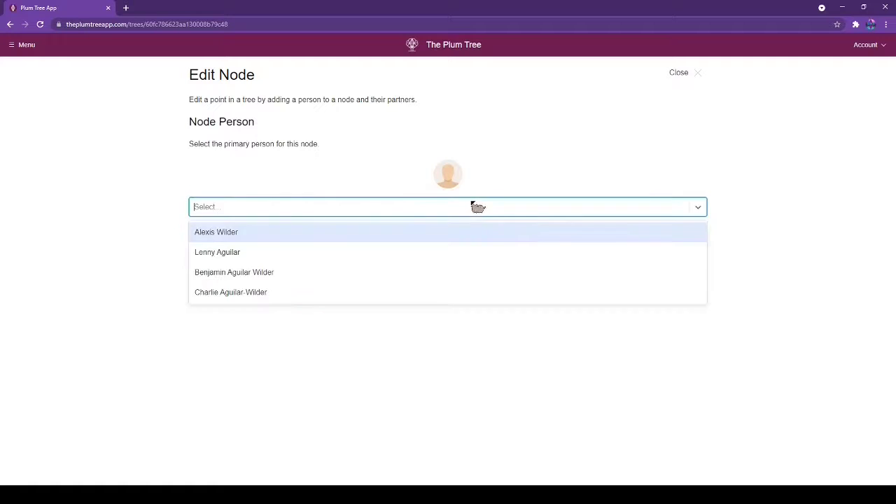
click(268, 297)
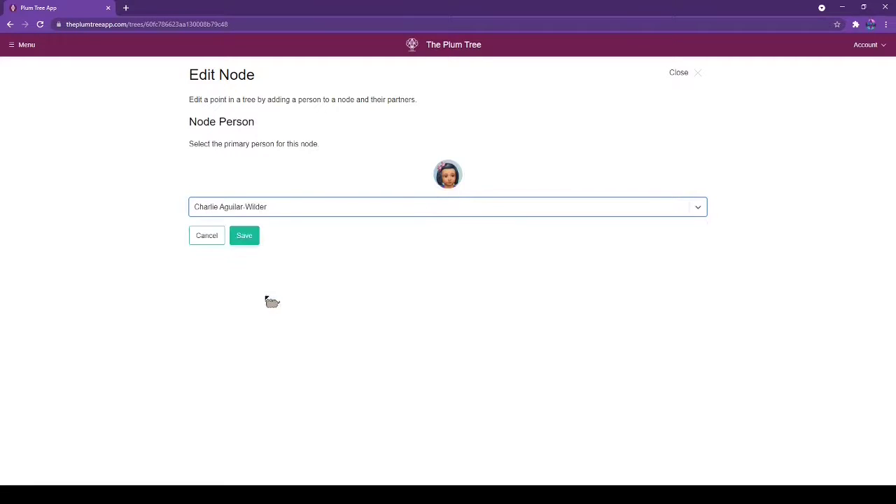
click(240, 246)
click(698, 73)
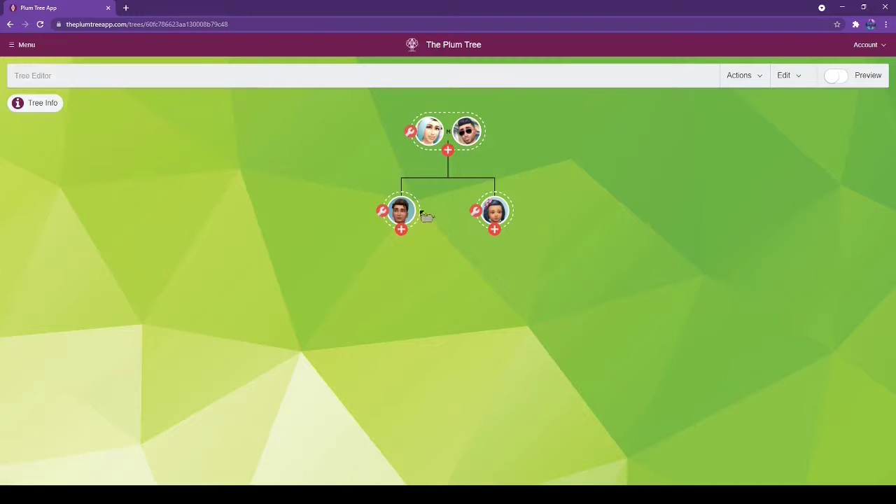
Add a third child node under the parent couple, check the tree's people list, and return to the tree.
click(448, 150)
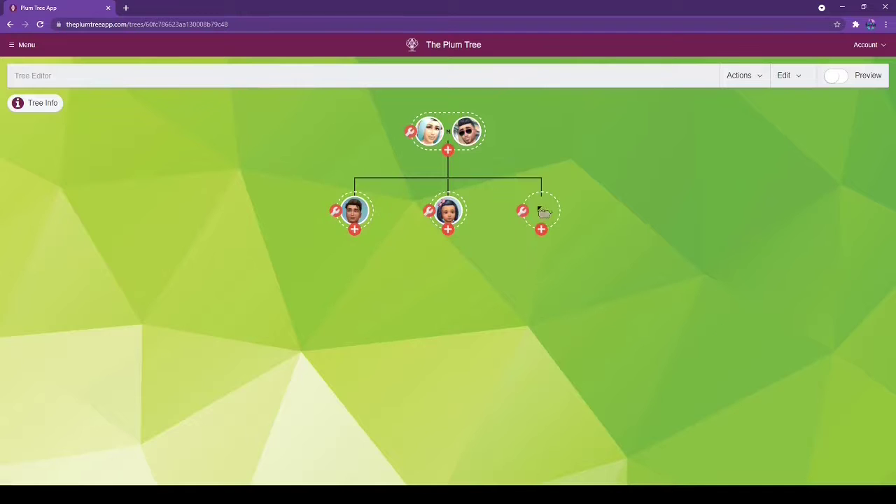
click(796, 77)
click(738, 142)
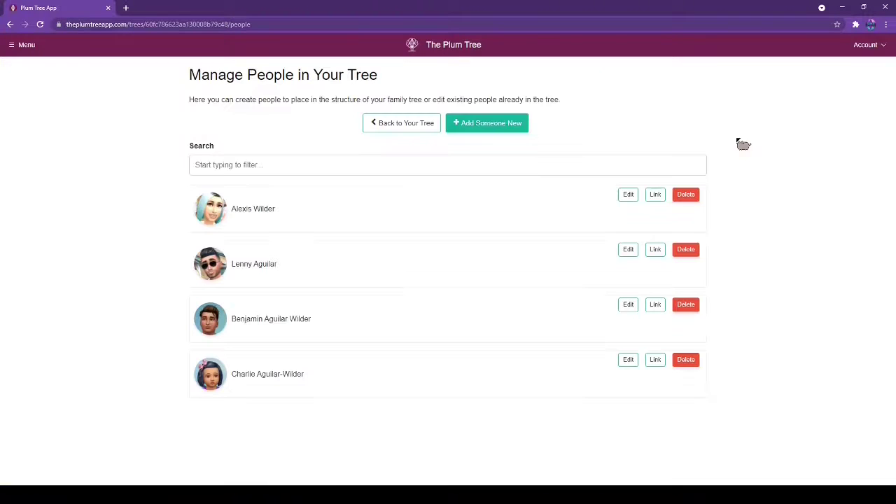
click(371, 123)
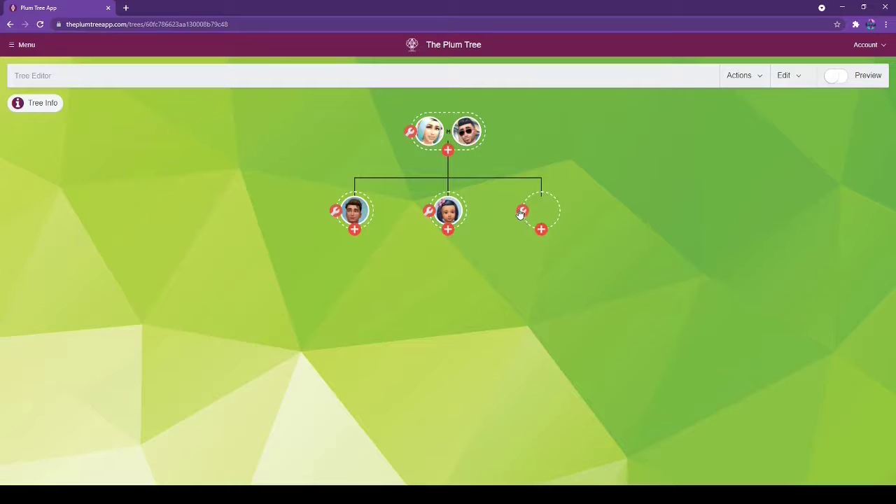
Open the person selection for the empty third child node and close it without assigning anyone.
click(523, 212)
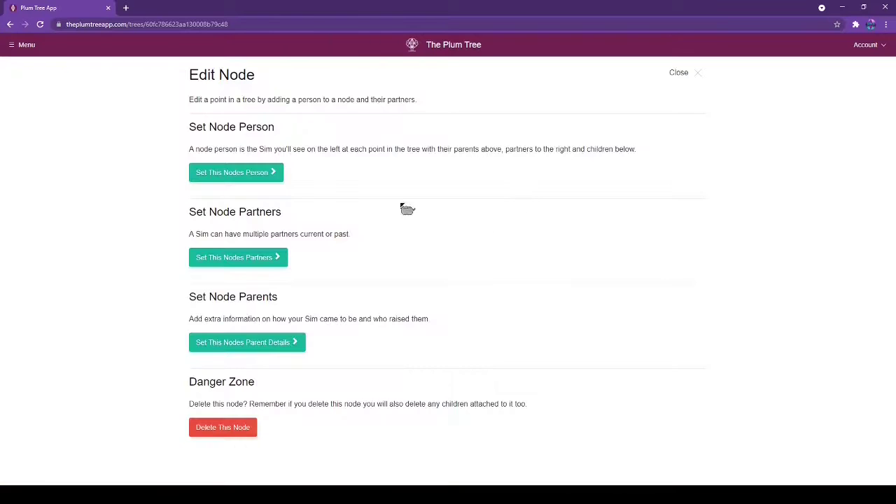
click(255, 173)
click(486, 208)
click(486, 208)
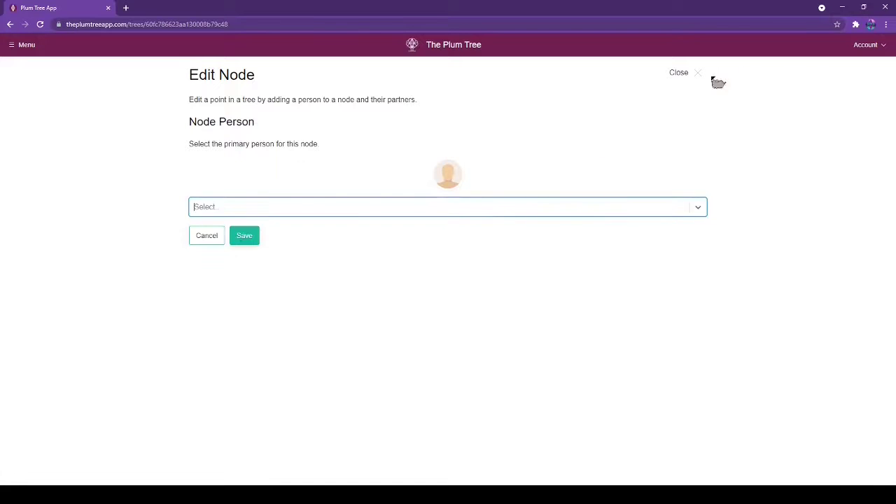
click(699, 77)
Delete the empty third child node from the family tree.
click(523, 213)
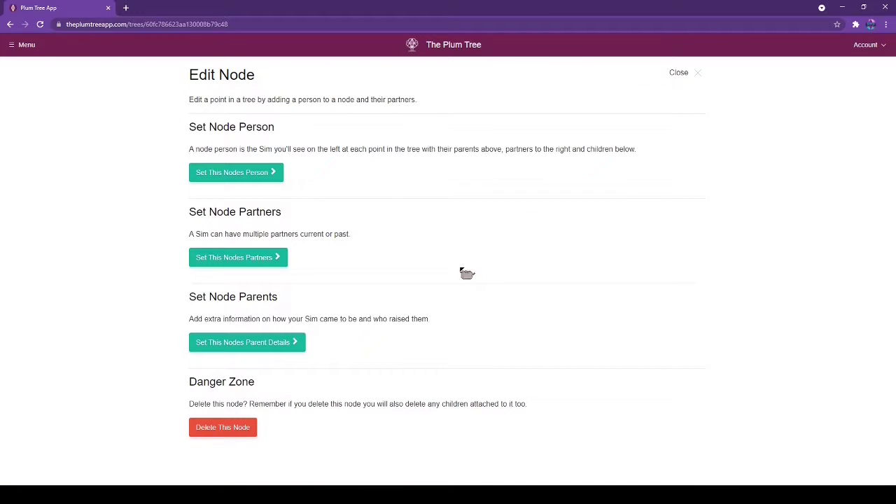
click(238, 429)
click(494, 78)
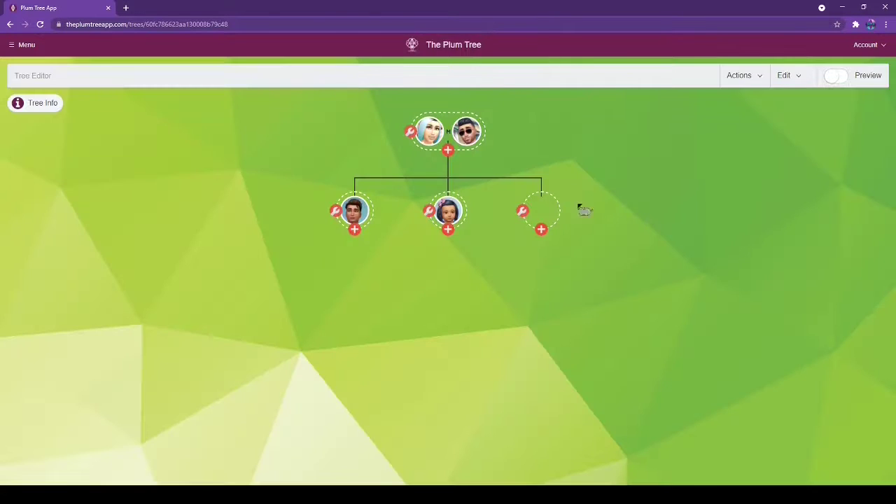
Examine both parents' profiles, including their biographies, traits, aspirations and additional details, and close the profile view.
click(426, 131)
scroll(864, 418, down, 1)
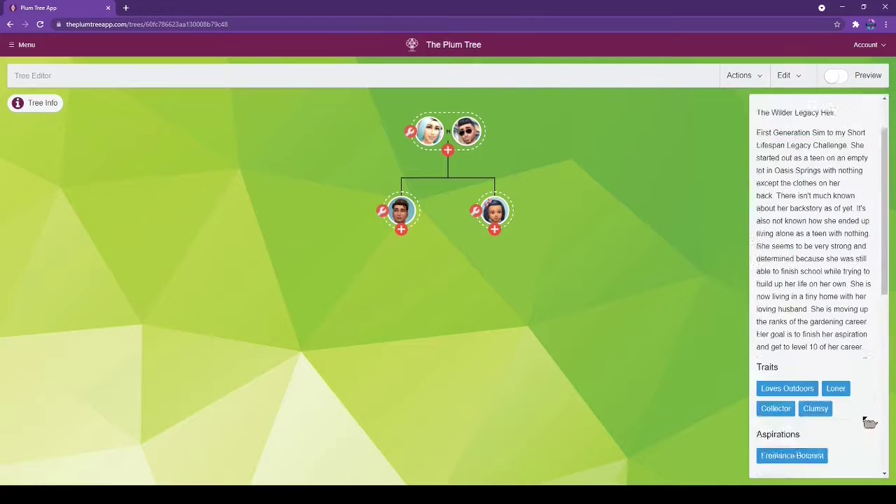
scroll(865, 422, up, 2)
scroll(866, 422, down, 10)
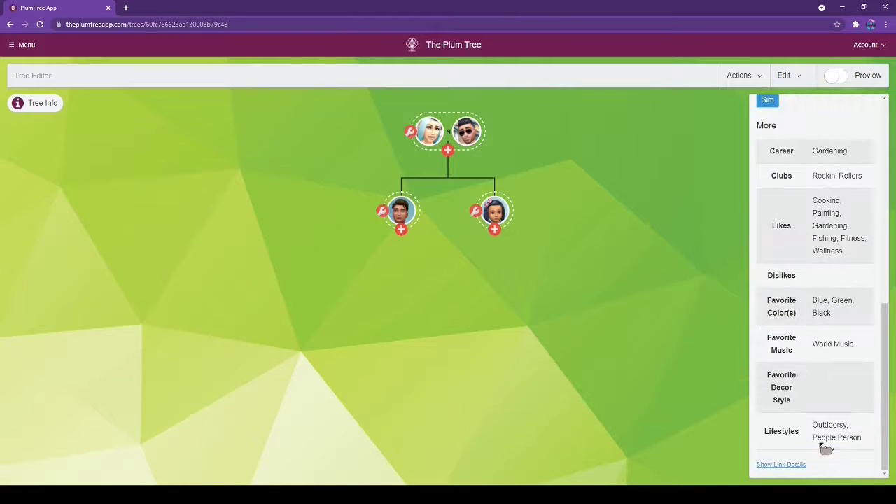
click(472, 141)
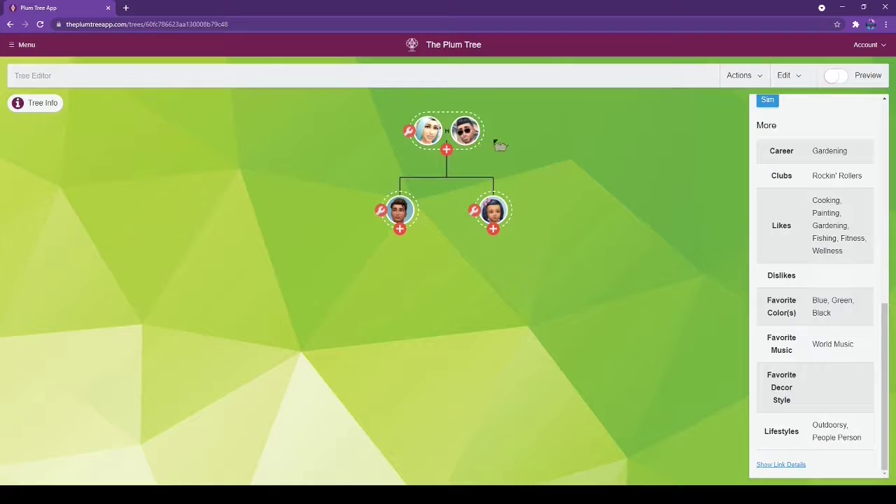
click(473, 141)
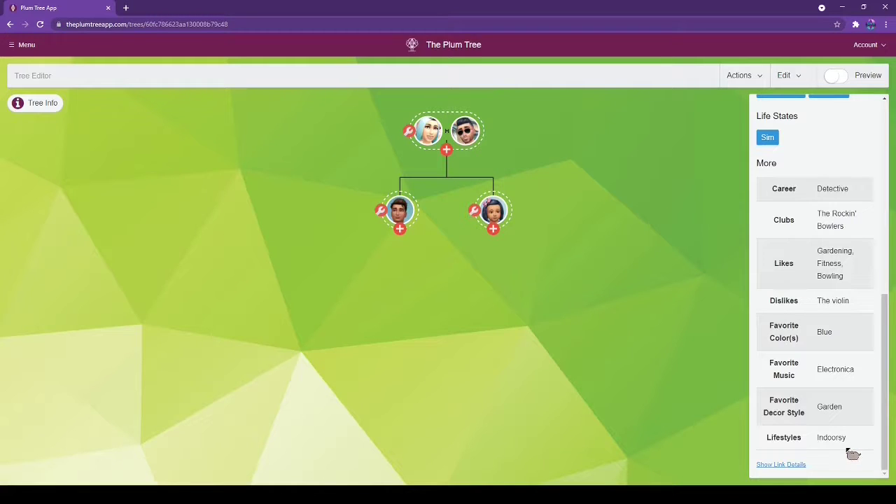
scroll(853, 452, up, 10)
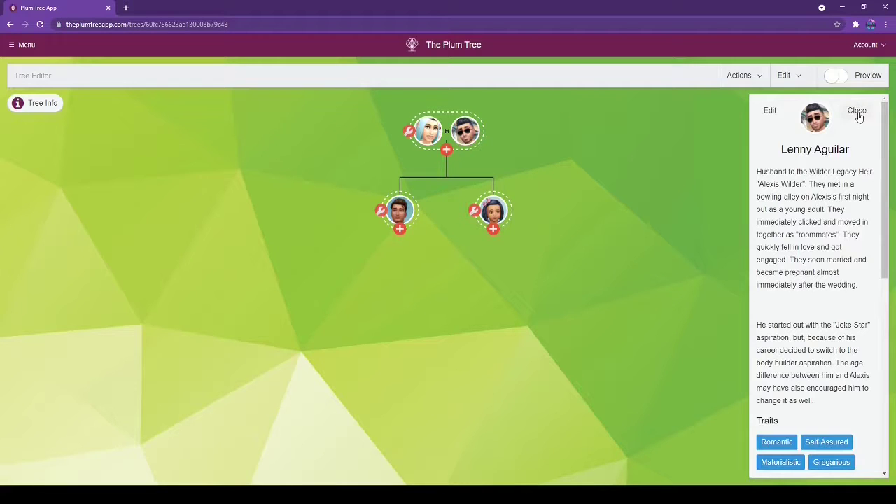
click(859, 112)
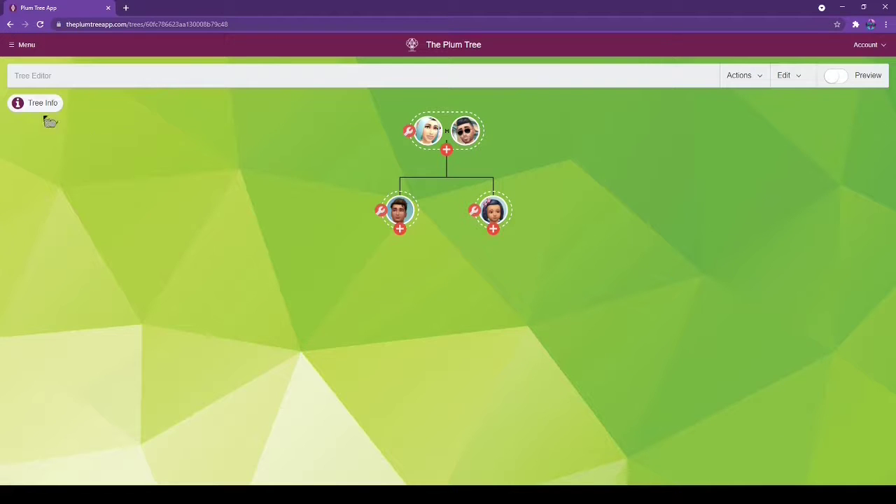
Read through the tree's information, from the legacy challenge rules to the link at its end, and return to the beginning.
click(18, 103)
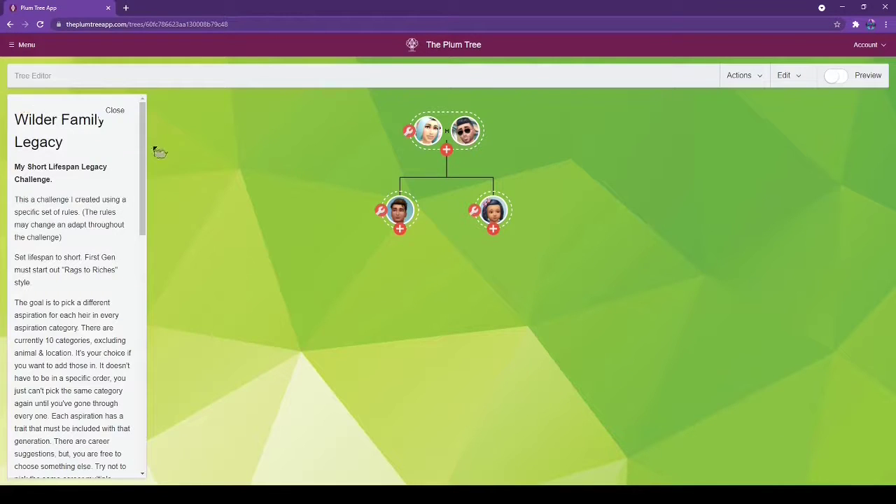
drag(143, 130, 139, 419)
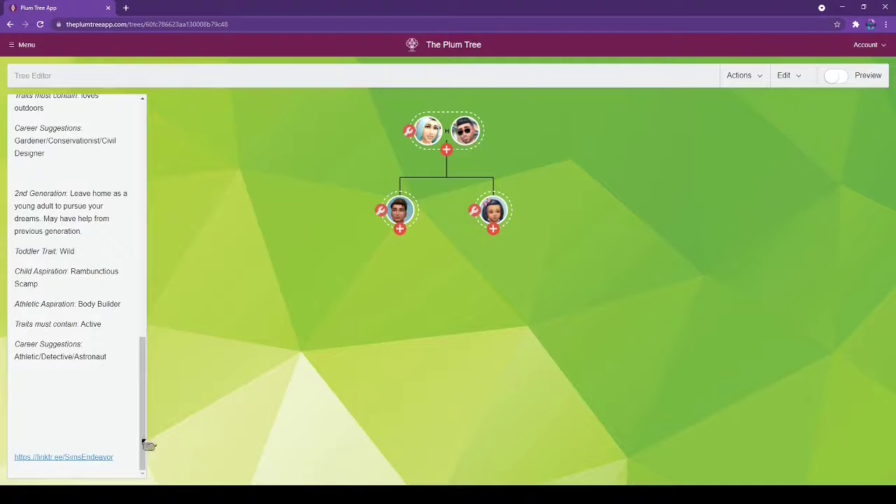
drag(143, 406, 147, 133)
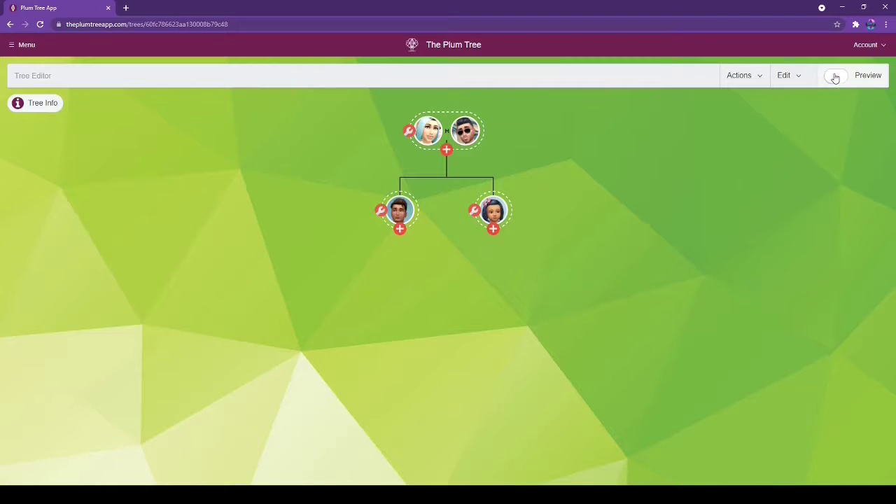
Turn on preview mode and examine the family tree without its editing controls, both up close and as a whole.
click(837, 78)
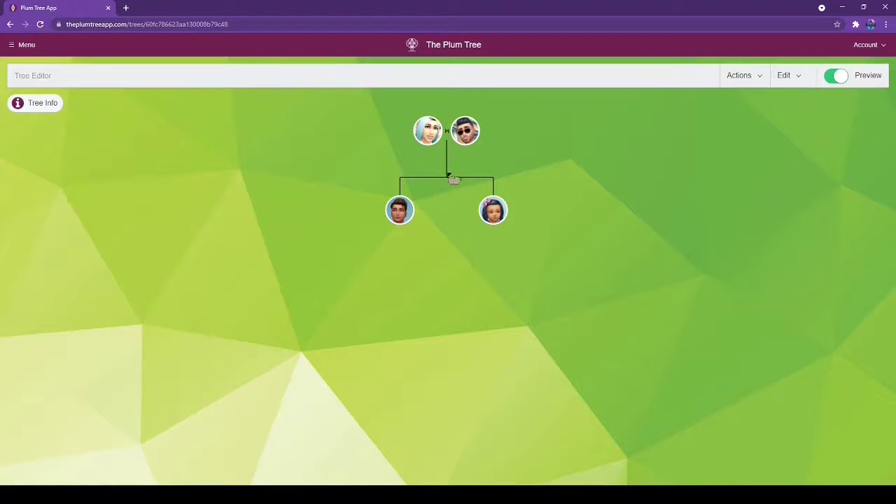
drag(453, 180, 461, 200)
scroll(440, 278, up, 5)
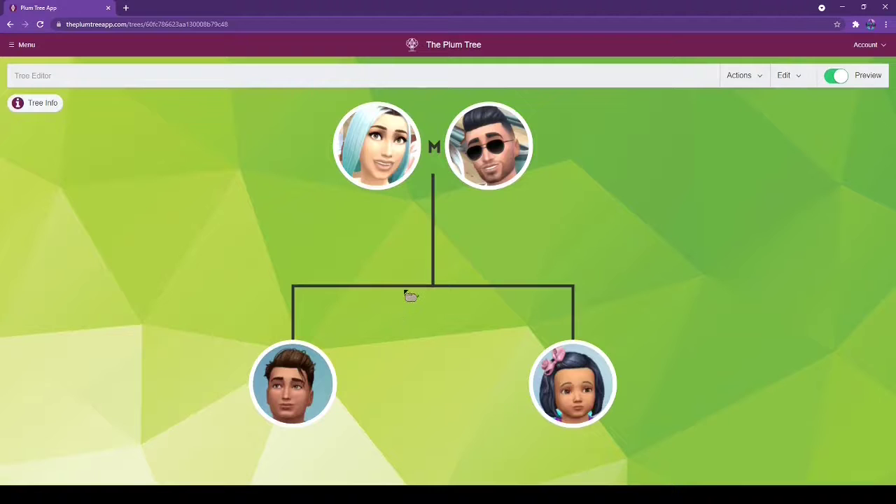
drag(409, 301, 408, 298)
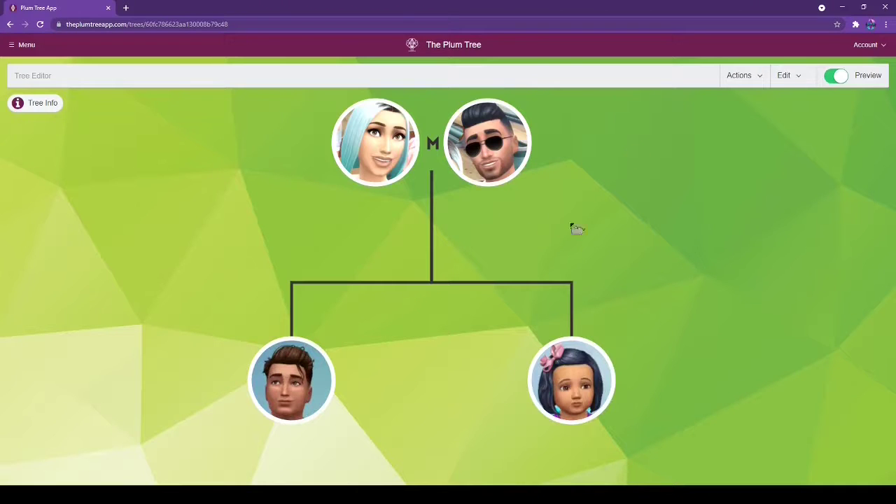
mouse_move(432, 210)
mouse_down()
mouse_move(460, 286)
mouse_move(441, 221)
mouse_up()
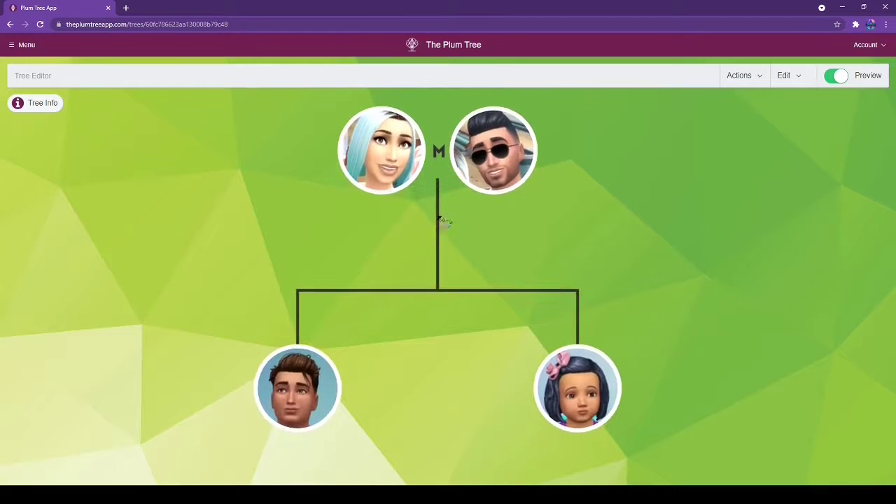
drag(443, 288, 448, 301)
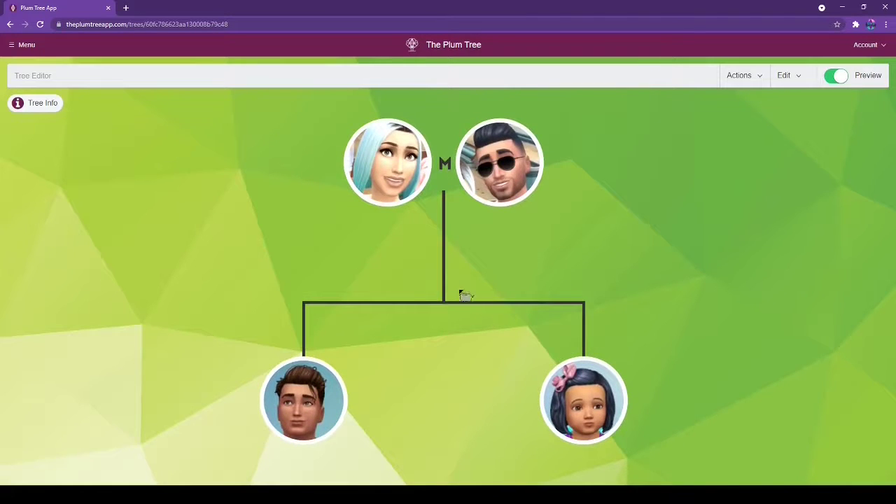
scroll(461, 292, down, 5)
drag(464, 299, 447, 183)
scroll(451, 186, up, 3)
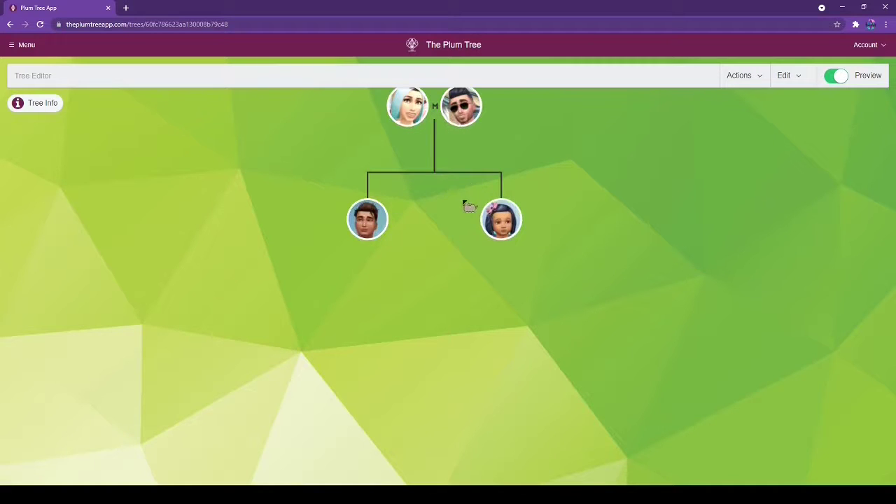
scroll(448, 176, up, 2)
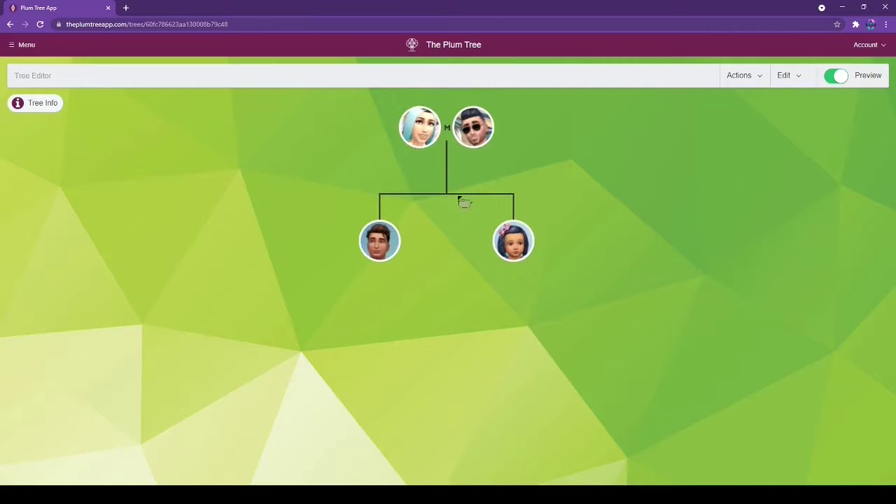
View the son's profile and the mother's profile in the previewed tree.
click(377, 253)
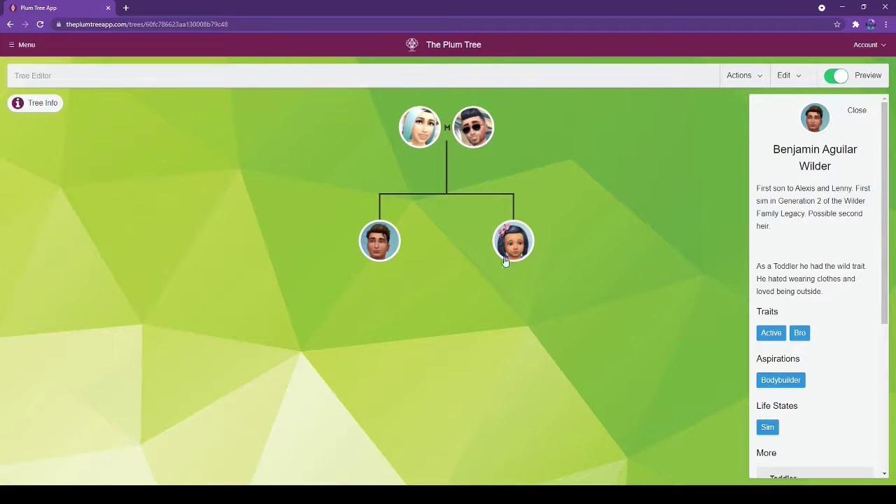
click(402, 121)
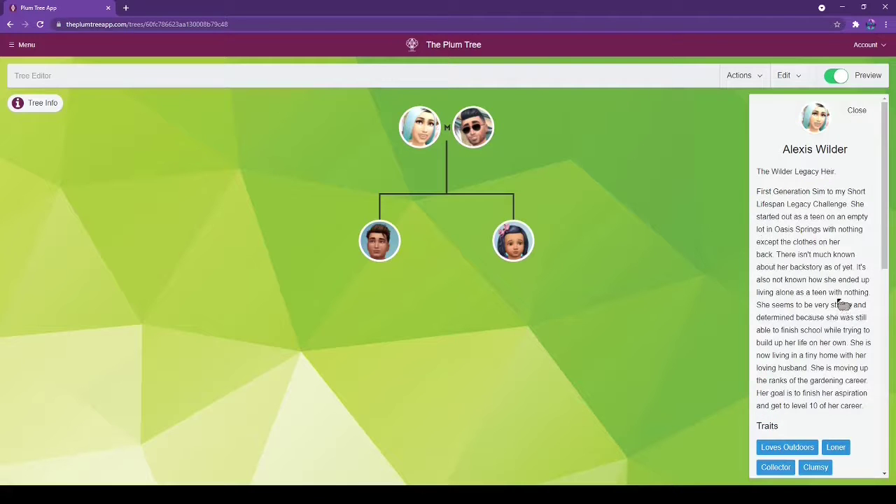
scroll(844, 305, down, 3)
scroll(845, 308, up, 3)
Examine the father's profile in the preview, covering his biography, traits, aspirations, career, clubs and likes.
click(464, 126)
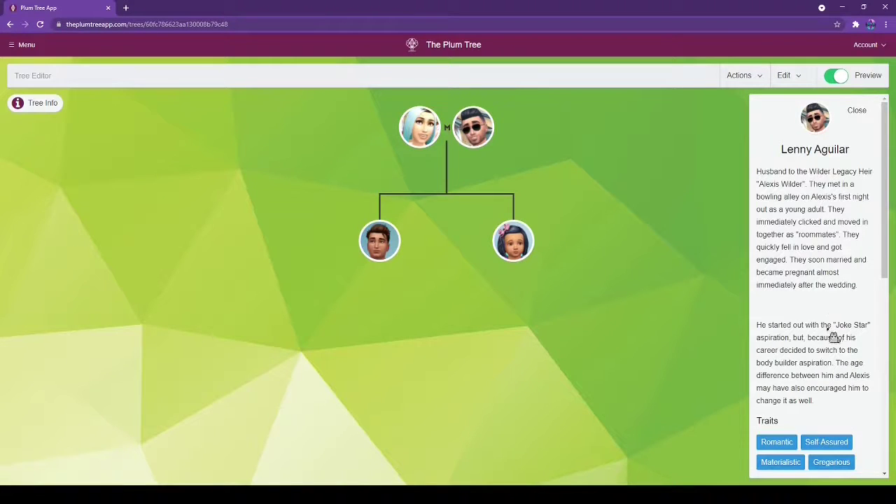
scroll(856, 362, down, 2)
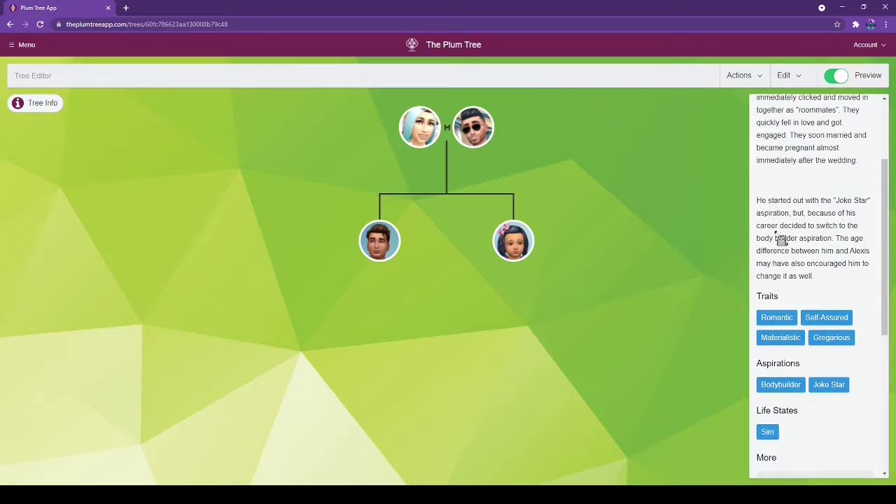
scroll(845, 441, up, 2)
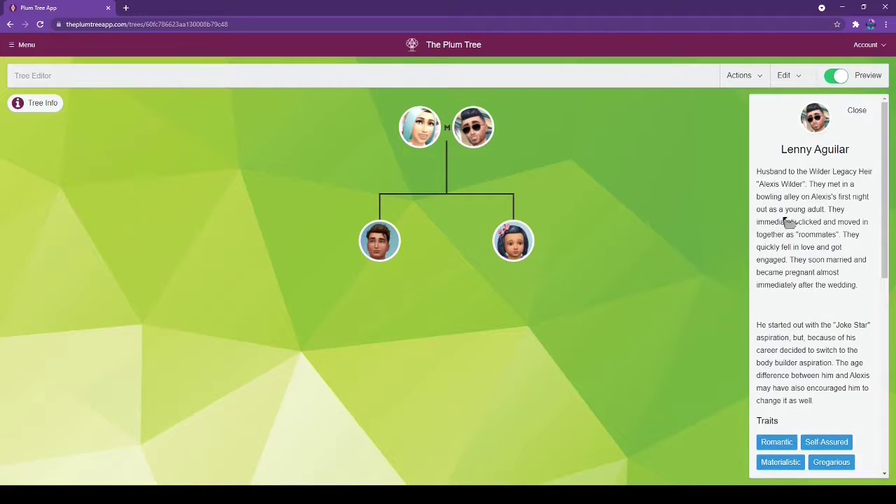
scroll(834, 280, down, 4)
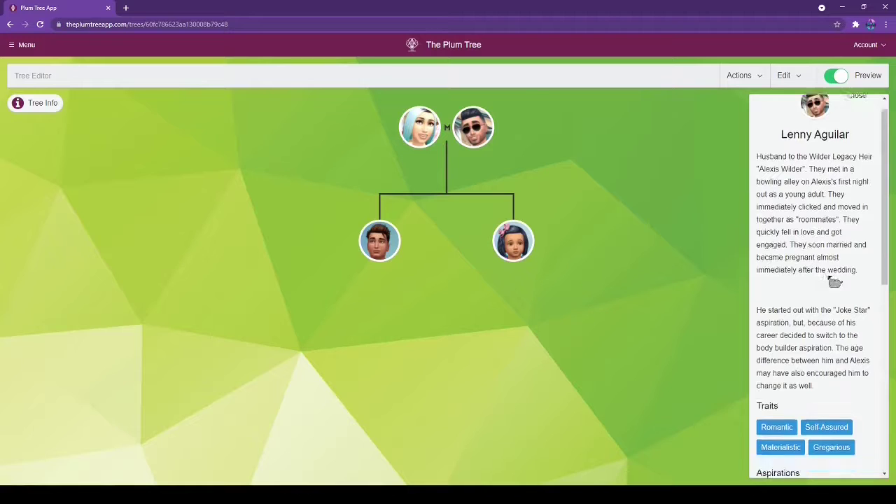
scroll(859, 355, down, 2)
scroll(857, 380, up, 6)
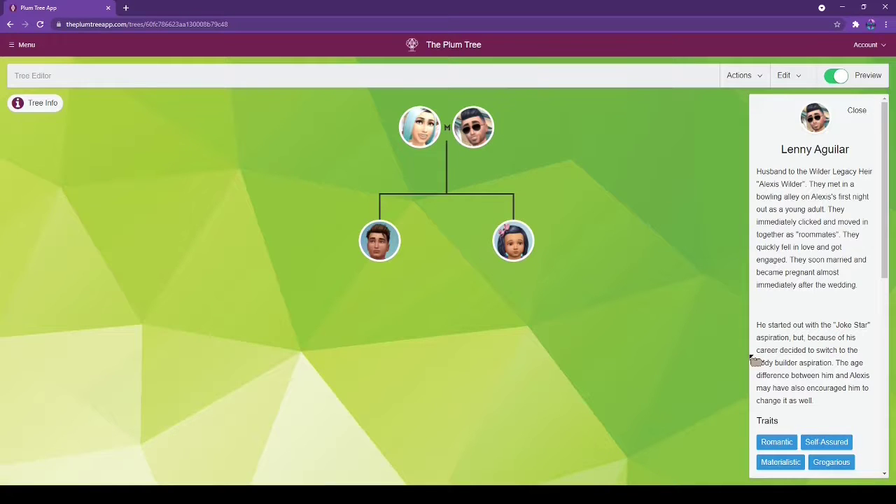
scroll(800, 343, down, 6)
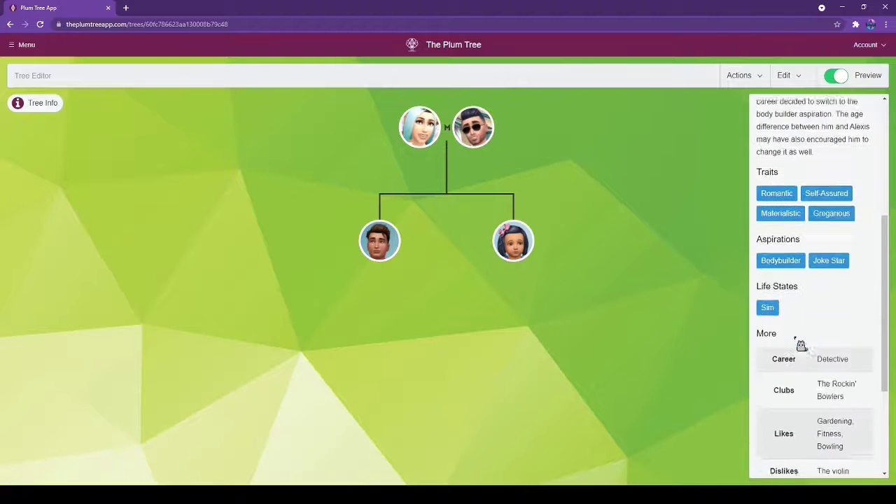
scroll(798, 341, up, 6)
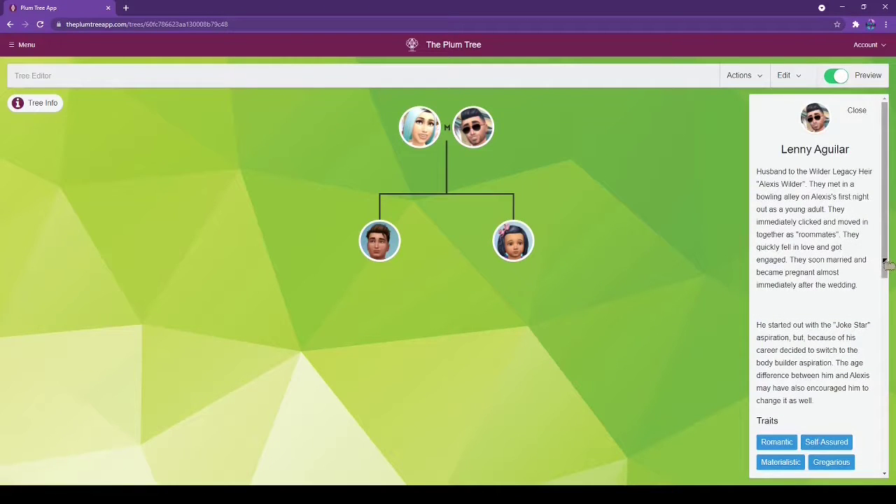
drag(884, 259, 858, 192)
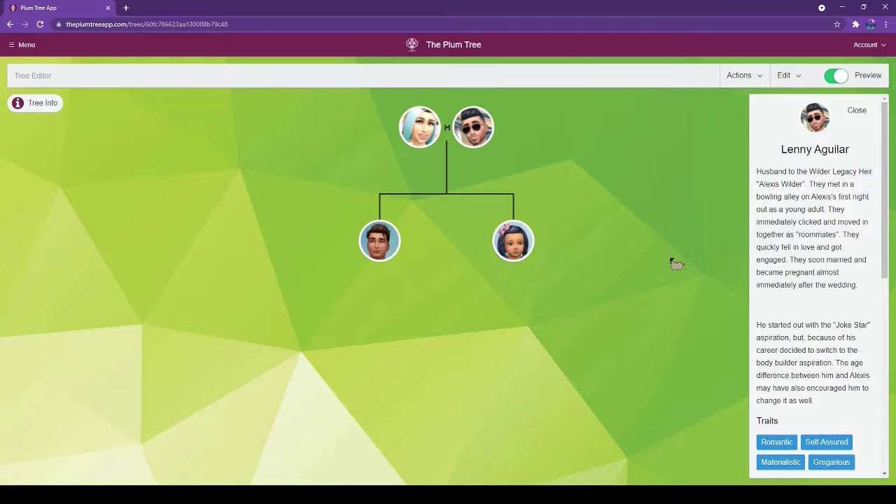
mouse_move(450, 174)
mouse_down()
mouse_move(456, 206)
mouse_move(459, 190)
mouse_up()
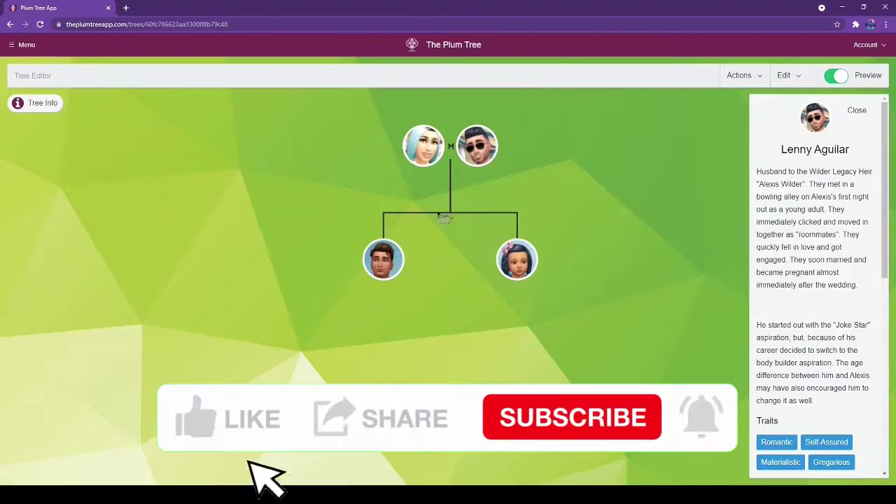
drag(452, 217, 452, 208)
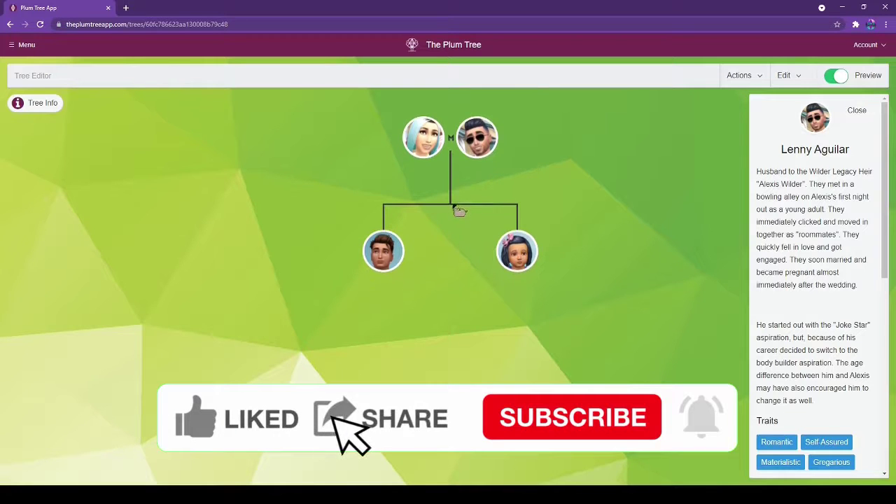